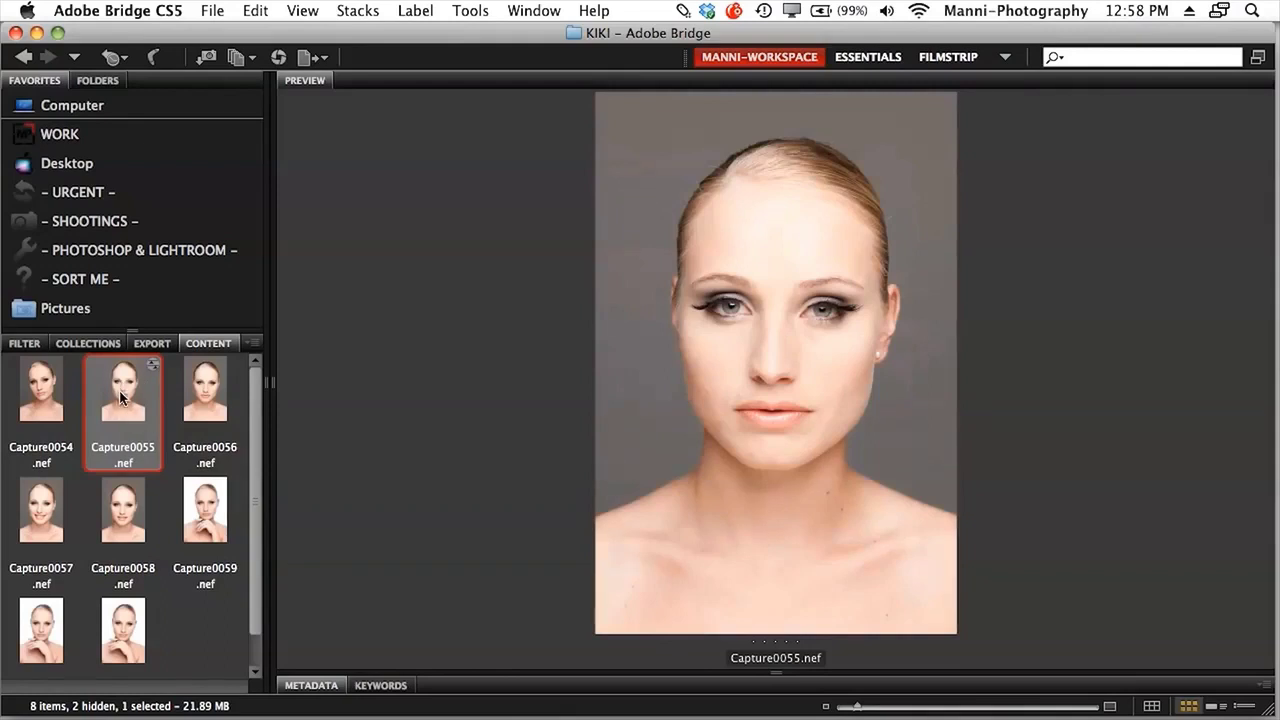
Open Capture0055.nef in Camera Raw and set the white balance Temperature to 4500.
double_click(120, 398)
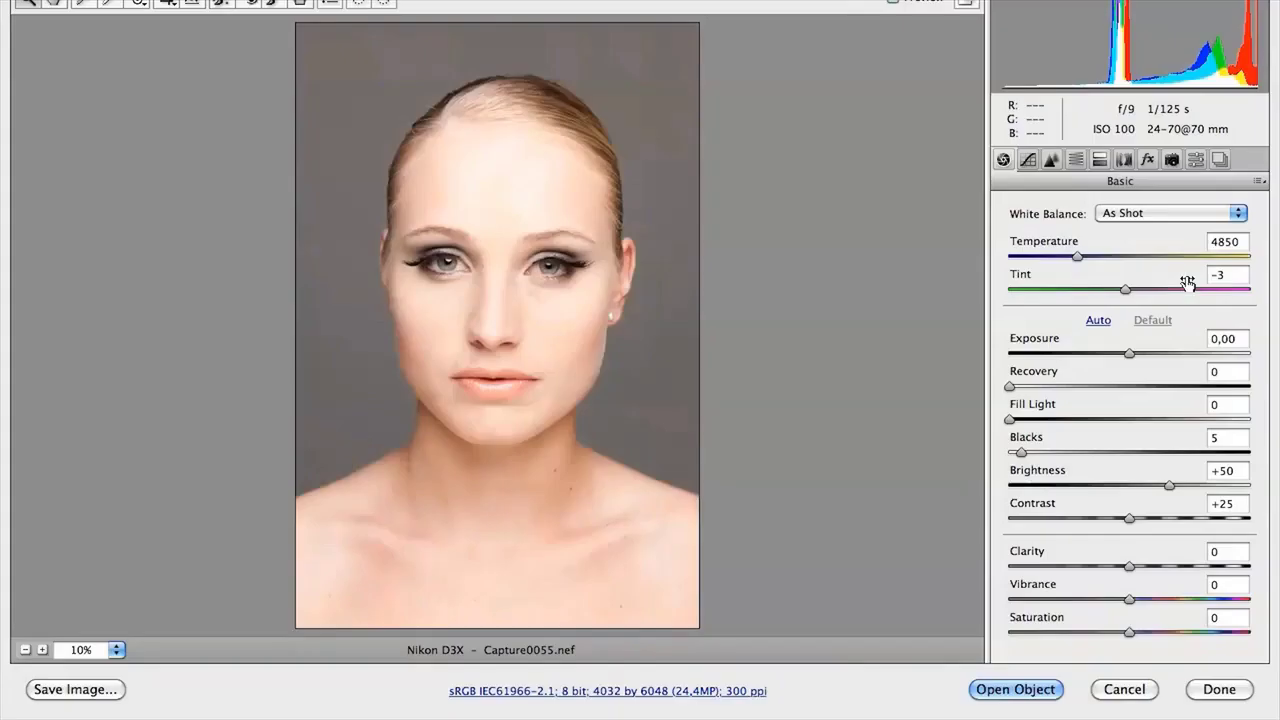
left_click(1234, 241)
type("4500")
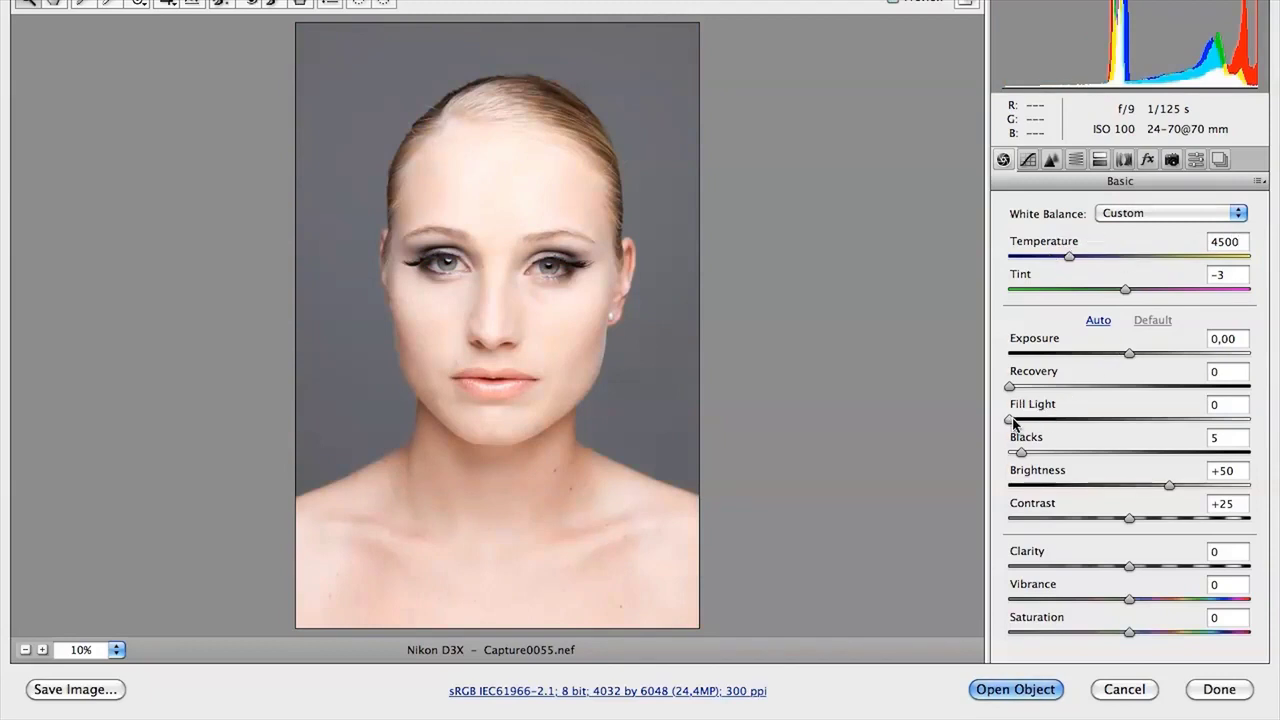
Set the raw photo's Fill Light to 7, Blacks to 8 and Clarity to +4.
left_click_drag(1010, 419, 1028, 458)
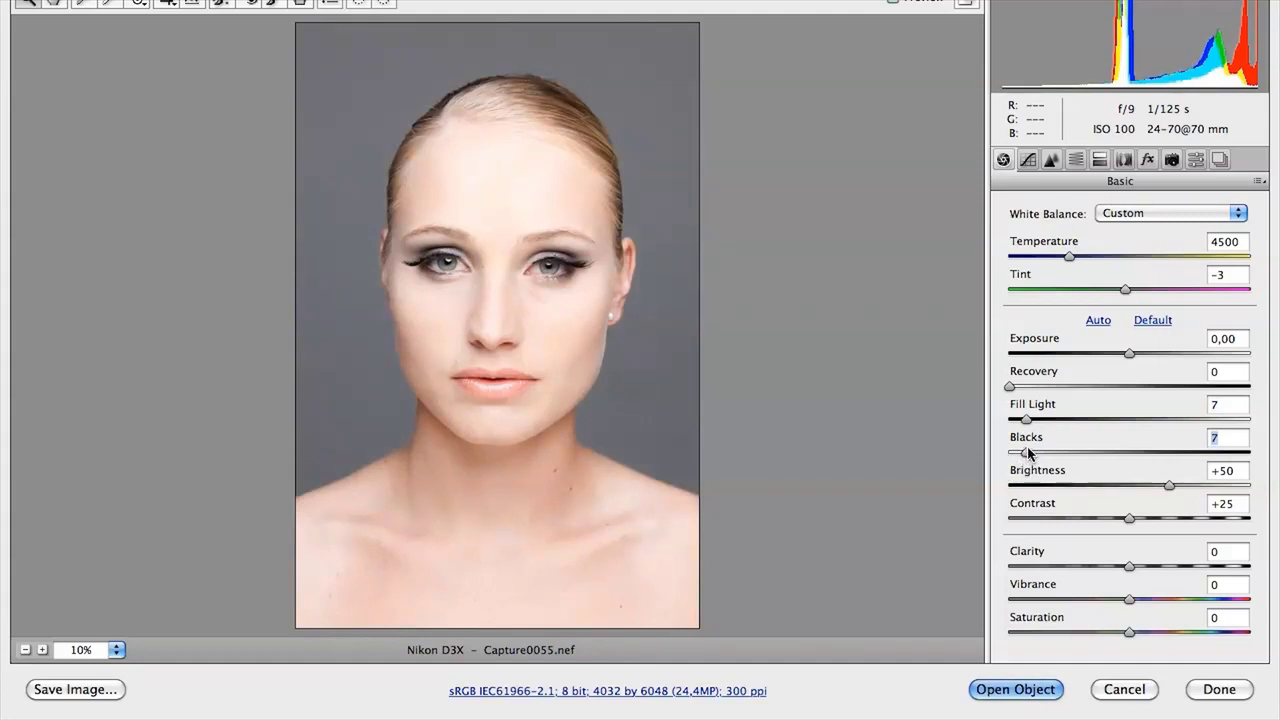
left_click_drag(1027, 453, 1029, 452)
left_click_drag(1129, 566, 1132, 567)
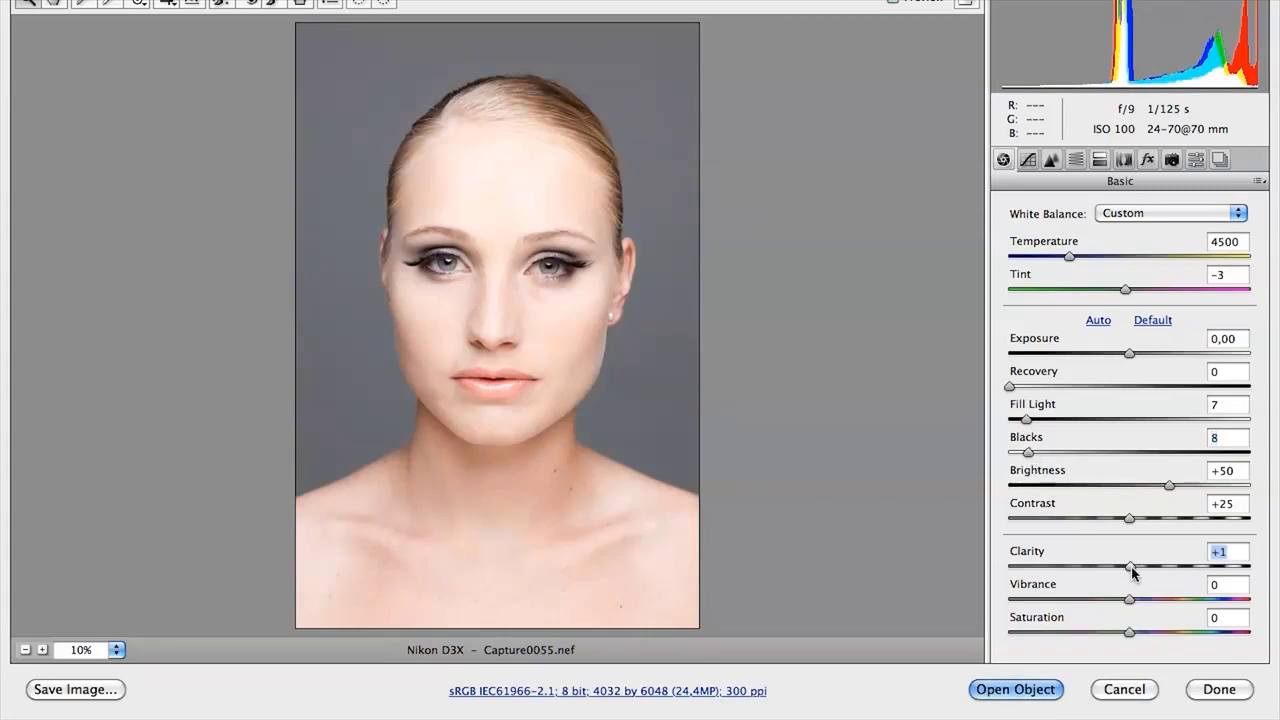
Sharpen the raw photo with an Amount of 54 and a Radius of 0.8.
left_click(1050, 160)
left_click_drag(1054, 241, 1057, 241)
left_click(1057, 275)
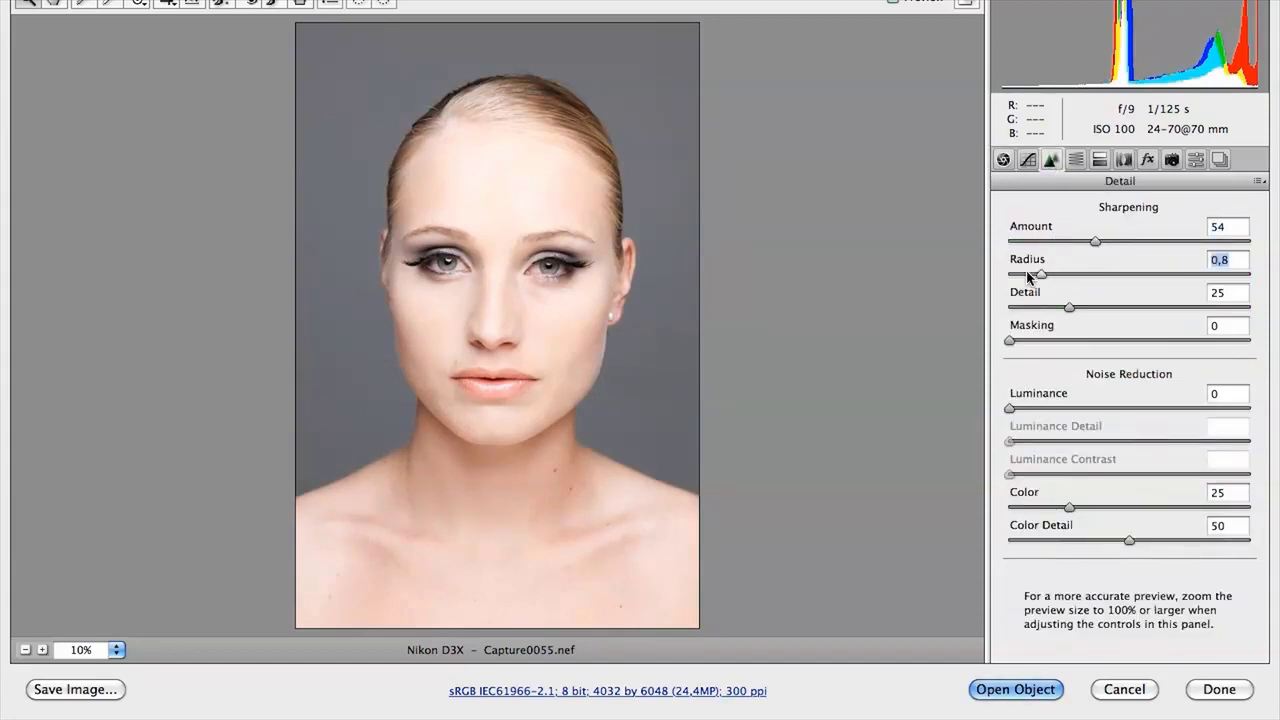
Raise Fill Light to 38 in the raw photo's basic adjustments.
left_click(1003, 160)
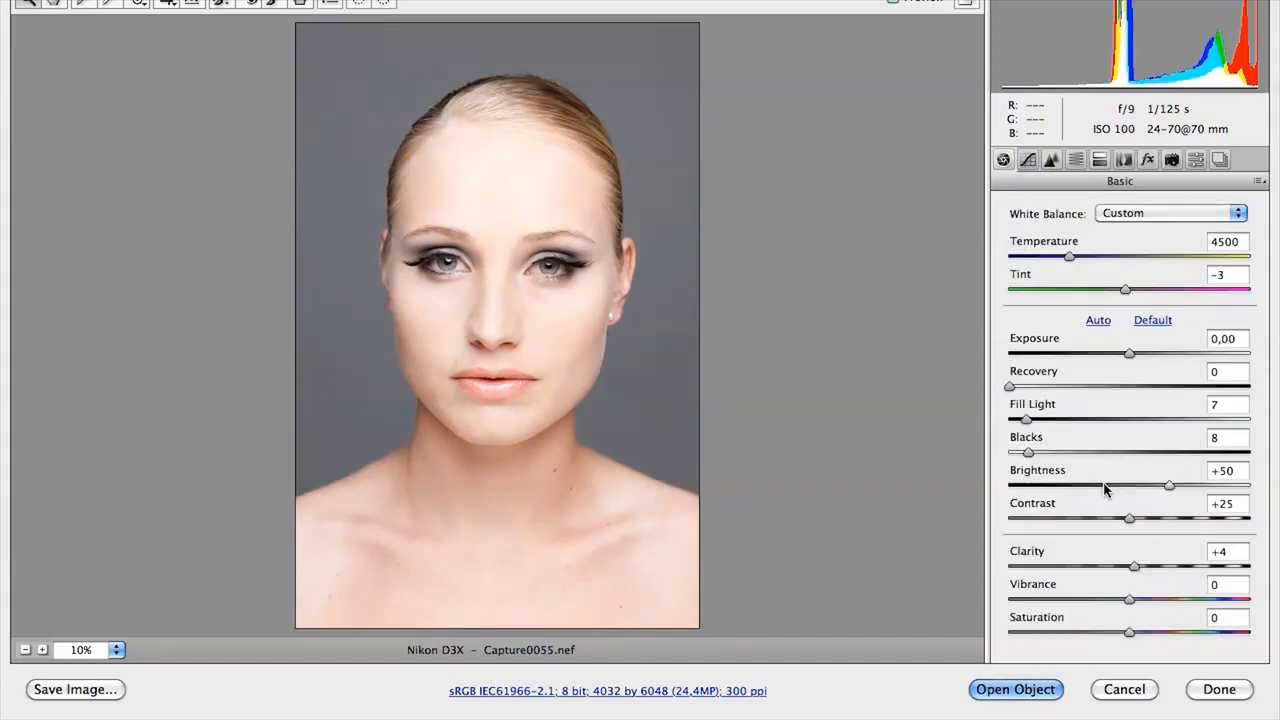
left_click_drag(1027, 420, 1100, 423)
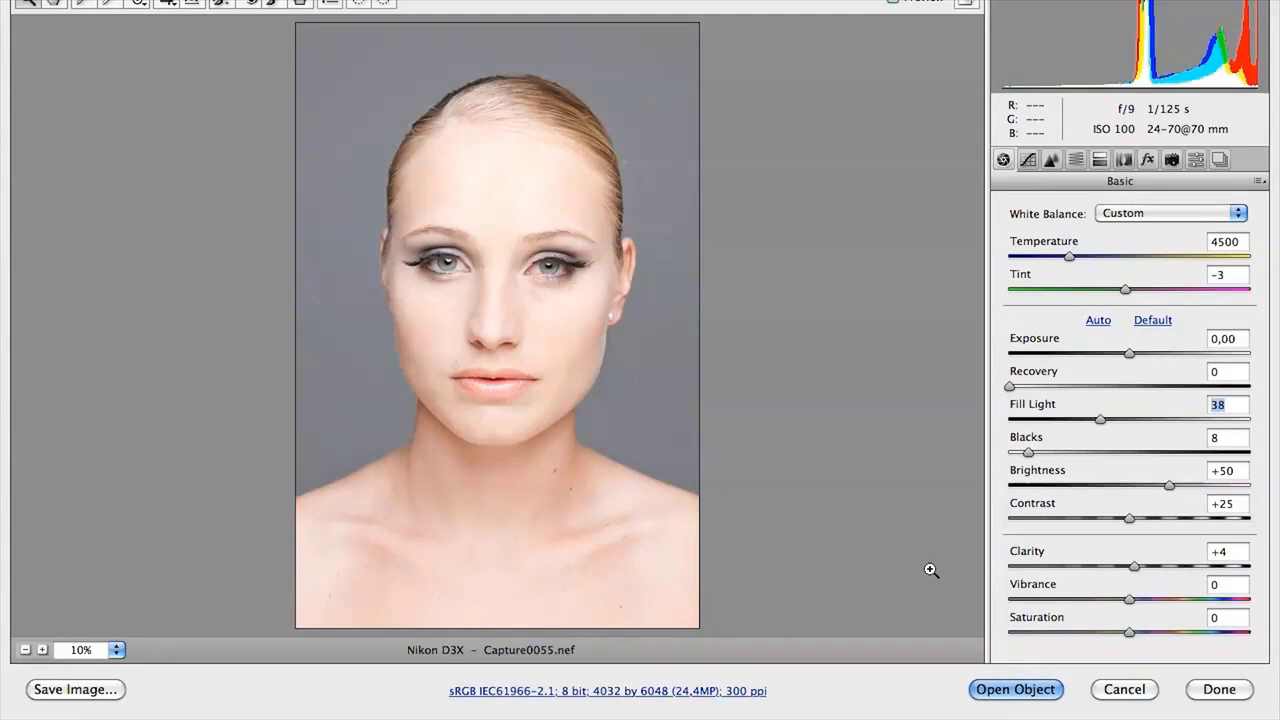
Keep opening in Photoshop as Smart Objects enabled in the workflow options, and open the raw photo in Photoshop as a smart object.
left_click(611, 692)
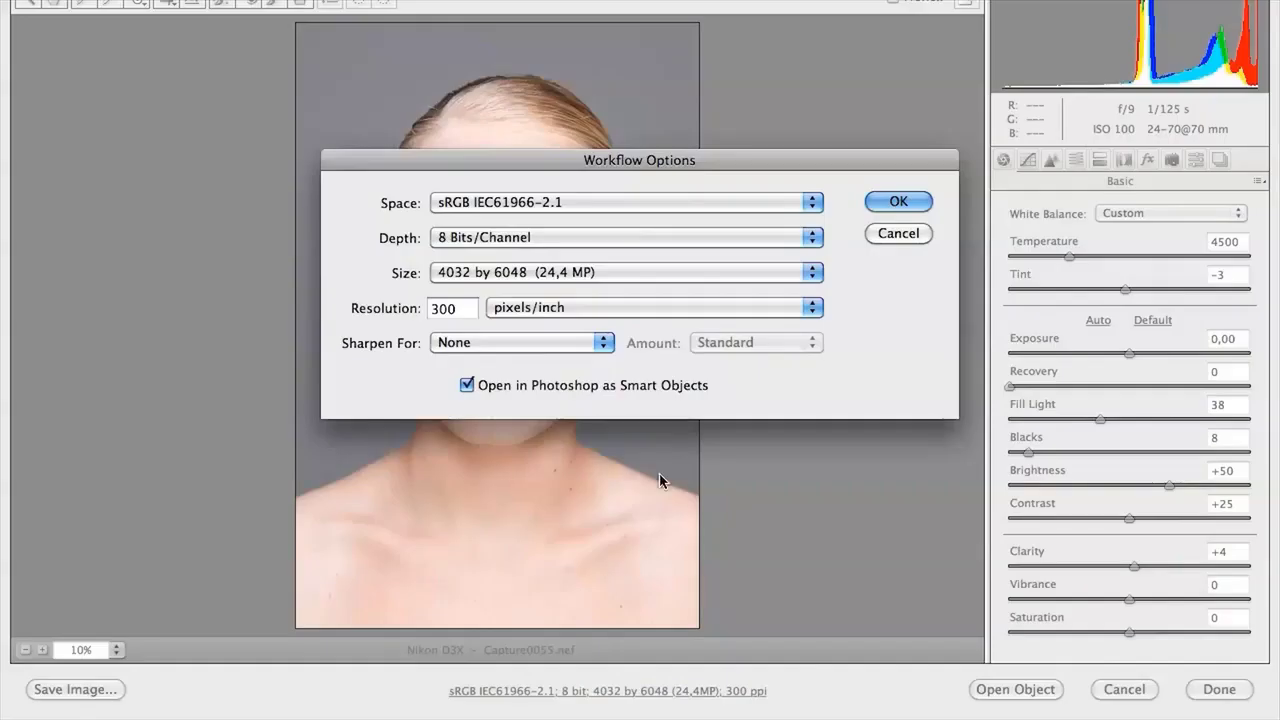
left_click_drag(688, 165, 574, 116)
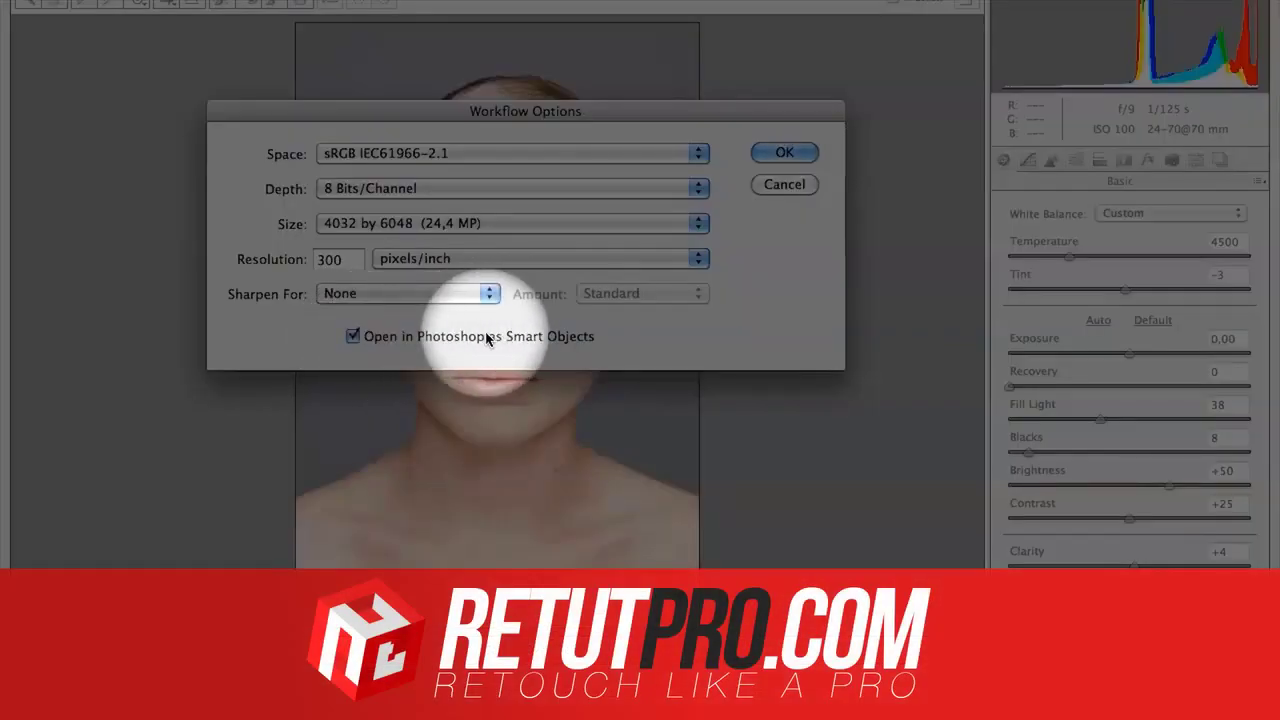
left_click(355, 337)
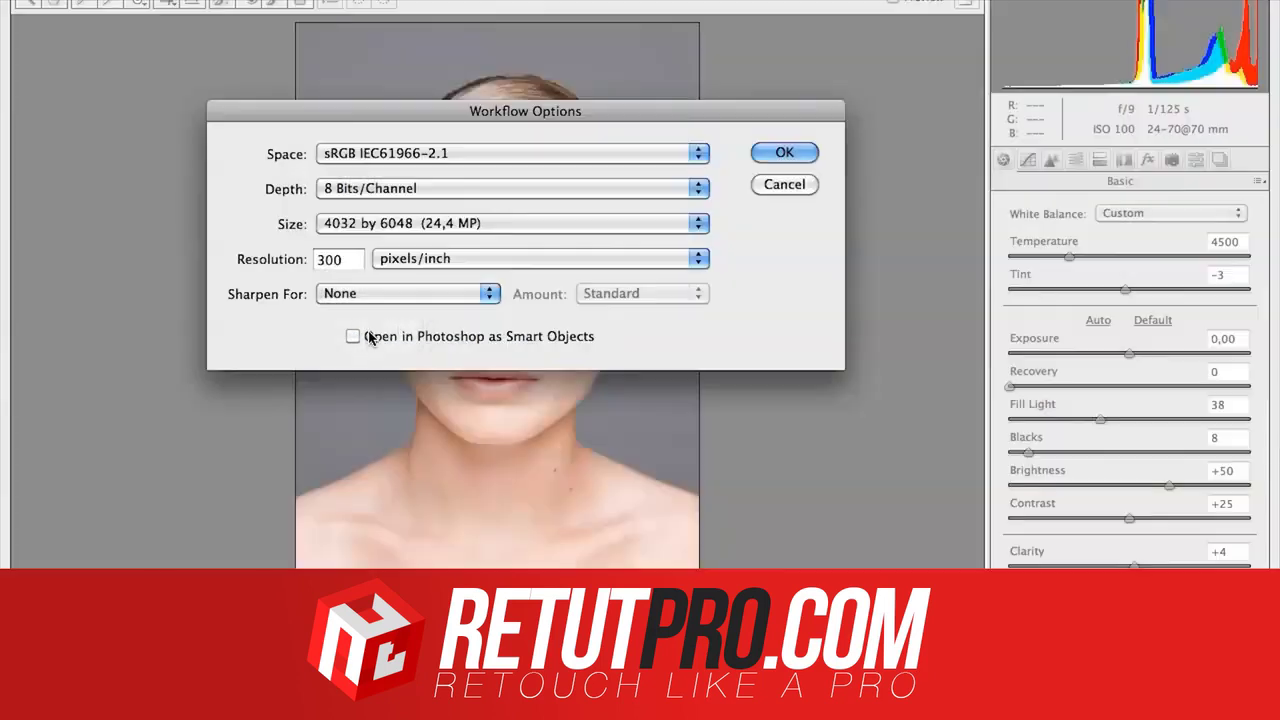
left_click(354, 337)
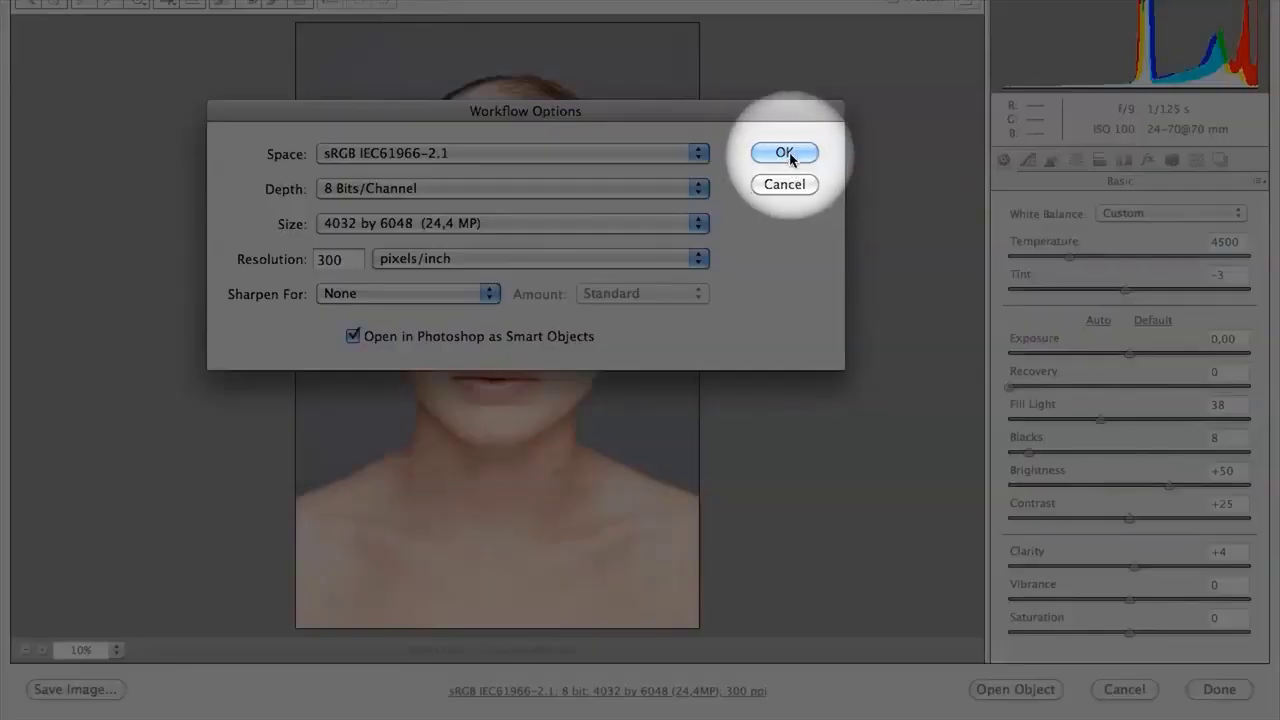
left_click(790, 153)
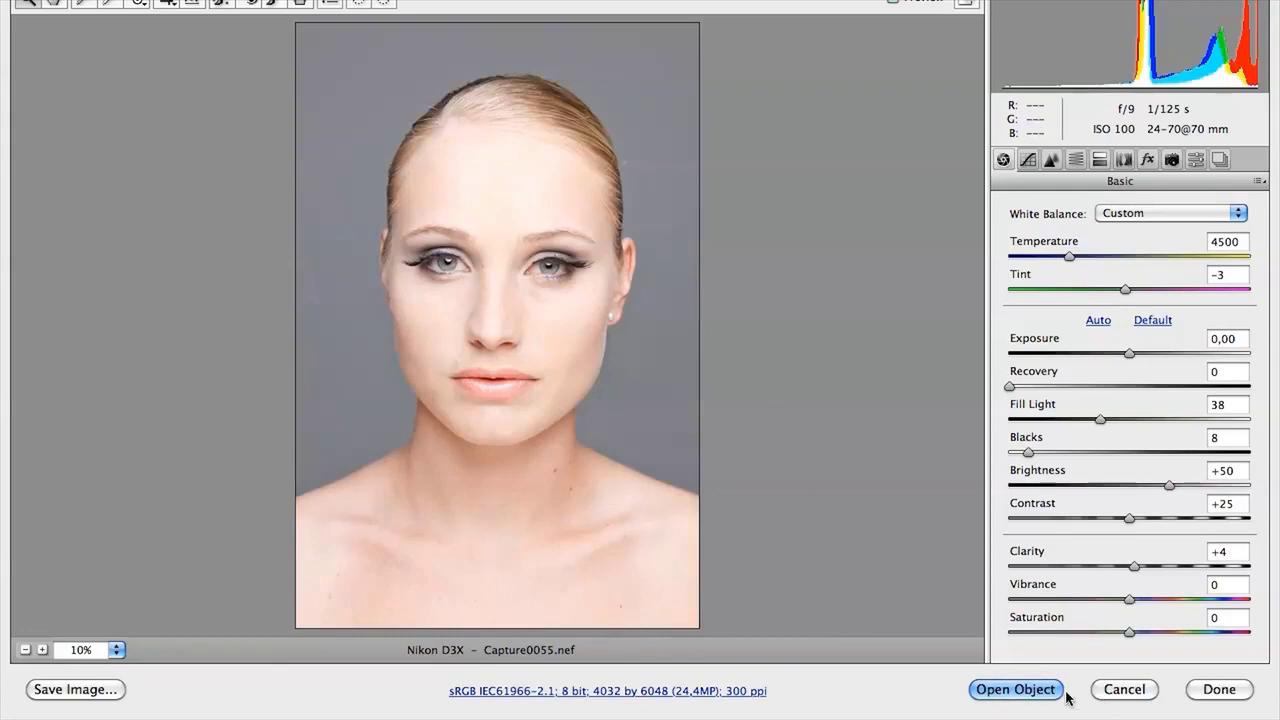
left_click(1015, 689)
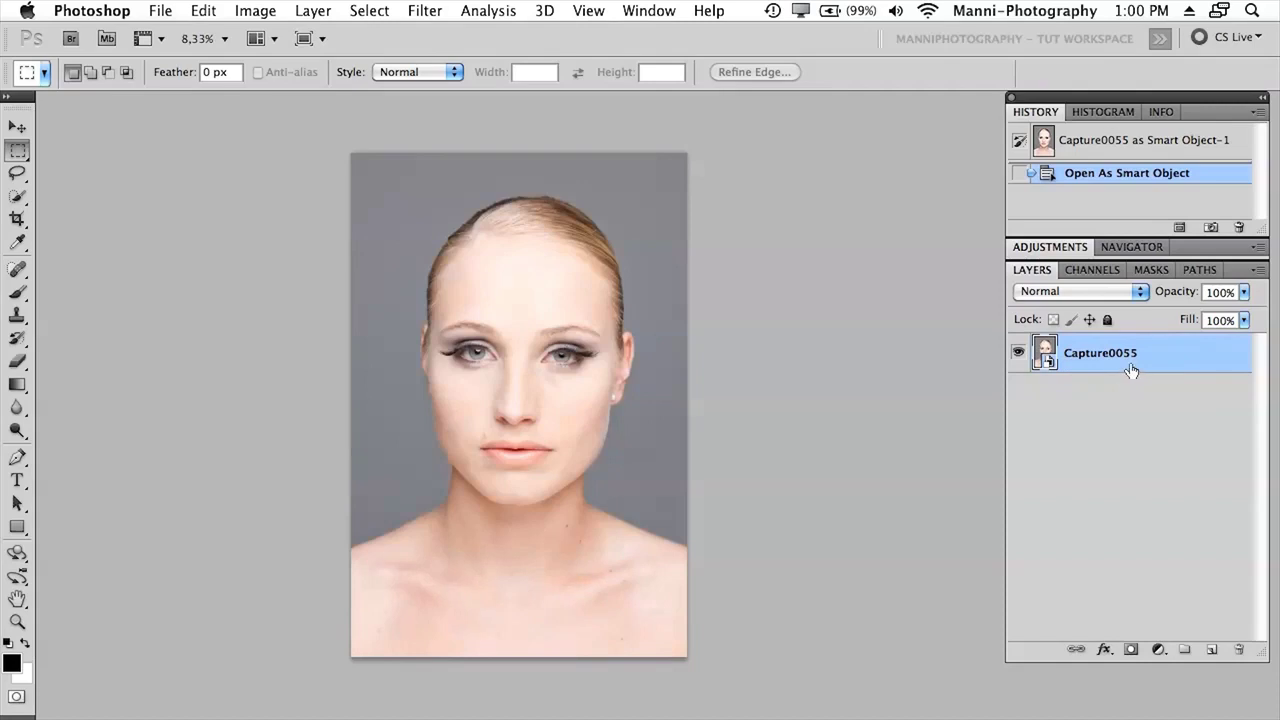
Duplicate the Capture0055 smart object layer and rasterize the copy.
left_click_drag(1137, 368, 1211, 649)
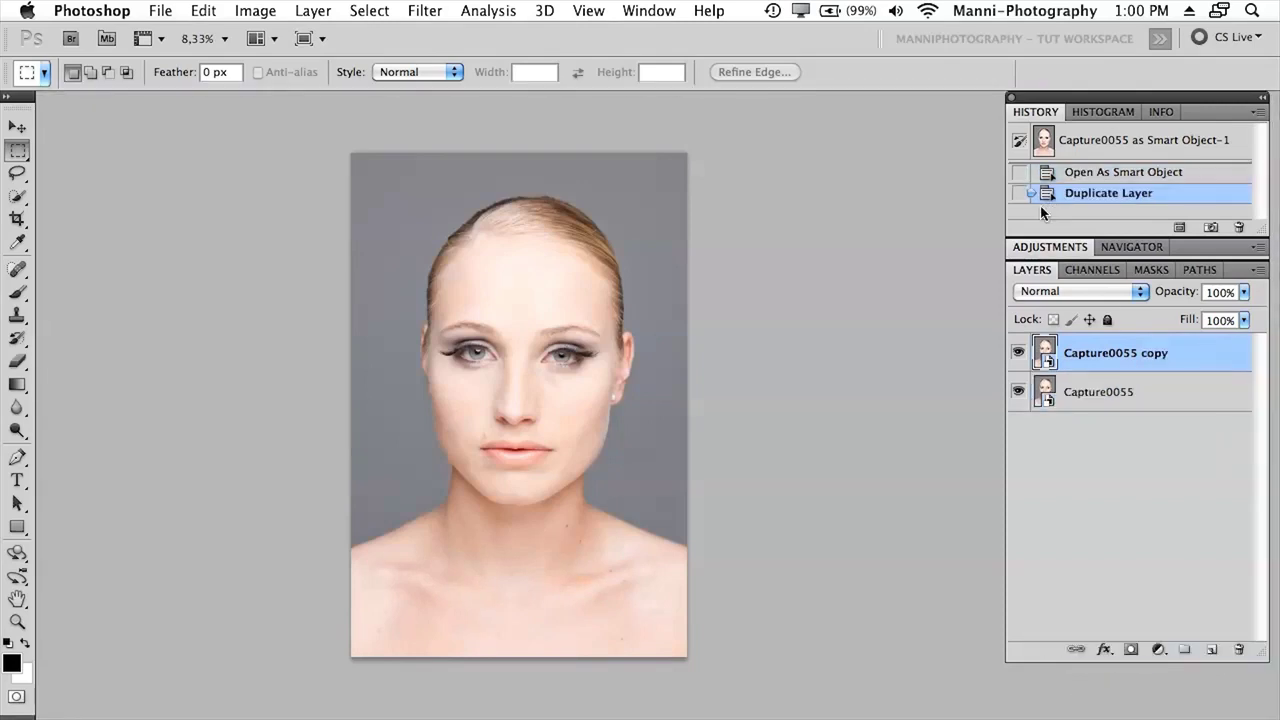
right_click(1128, 366)
left_click(1047, 407)
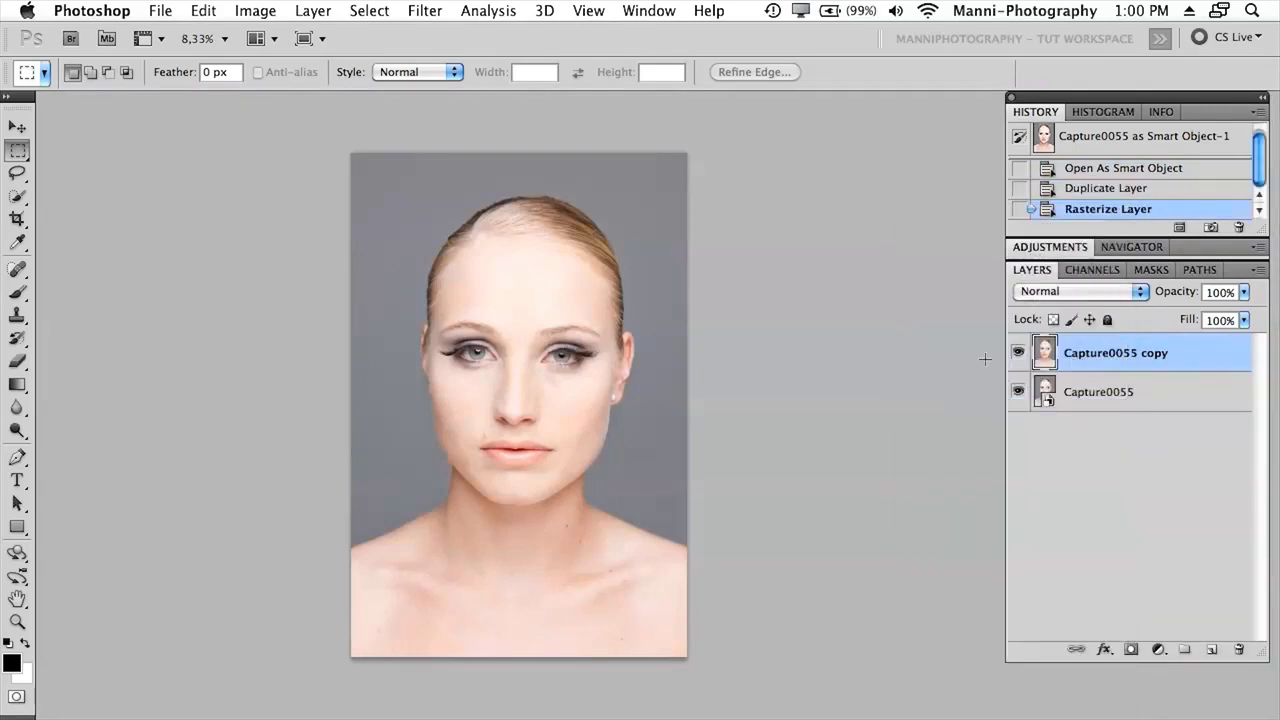
Compare the rasterized copy with the Capture0055 smart object layer, and delete the copy.
left_click(1083, 425)
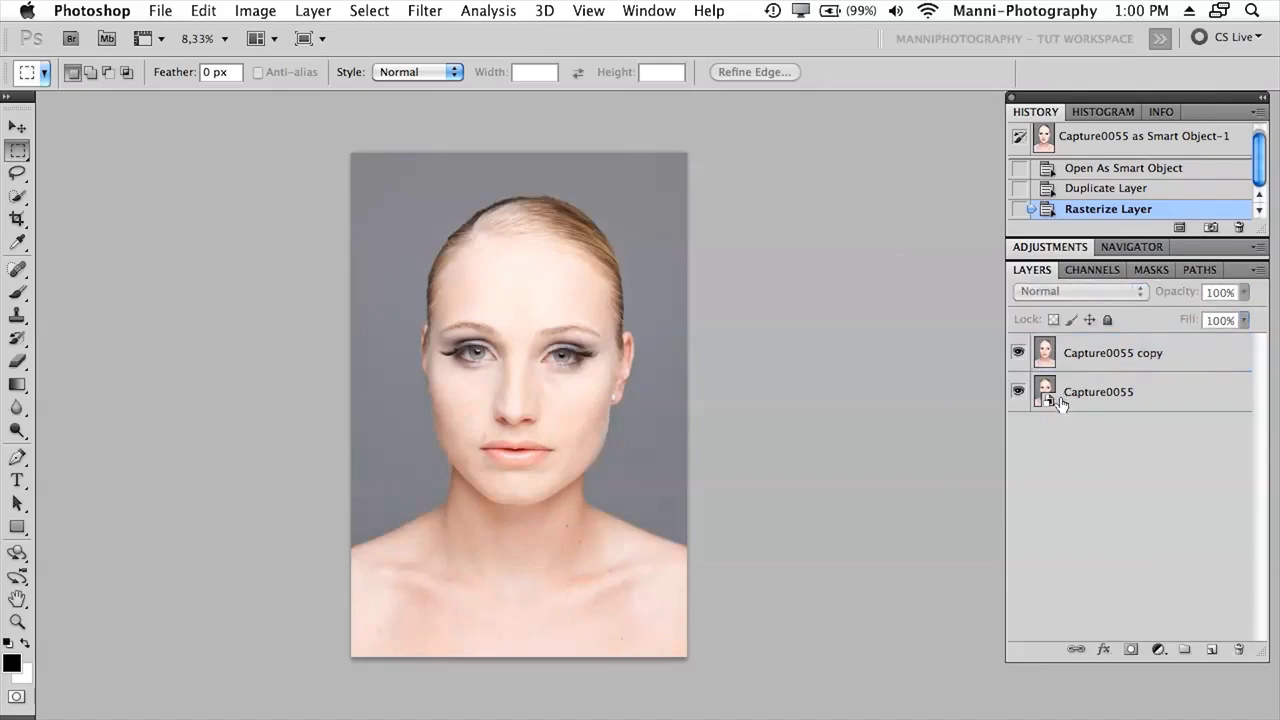
left_click(1172, 366)
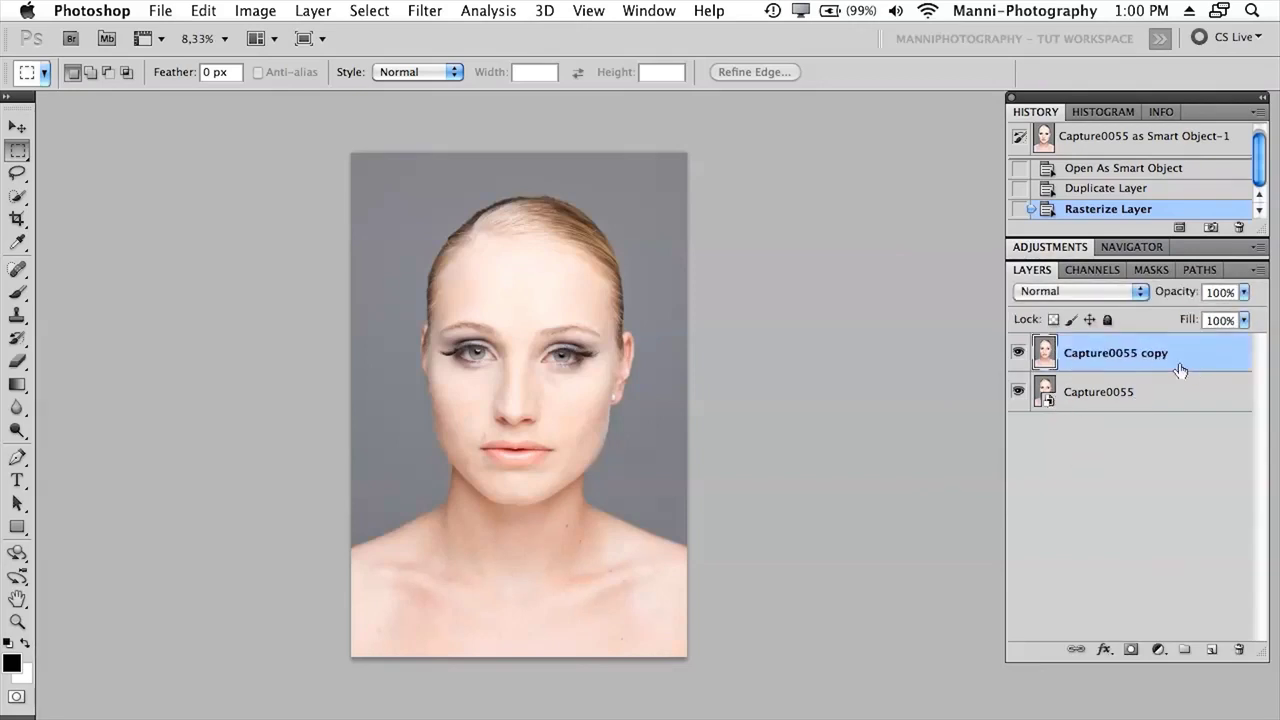
left_click(1130, 404)
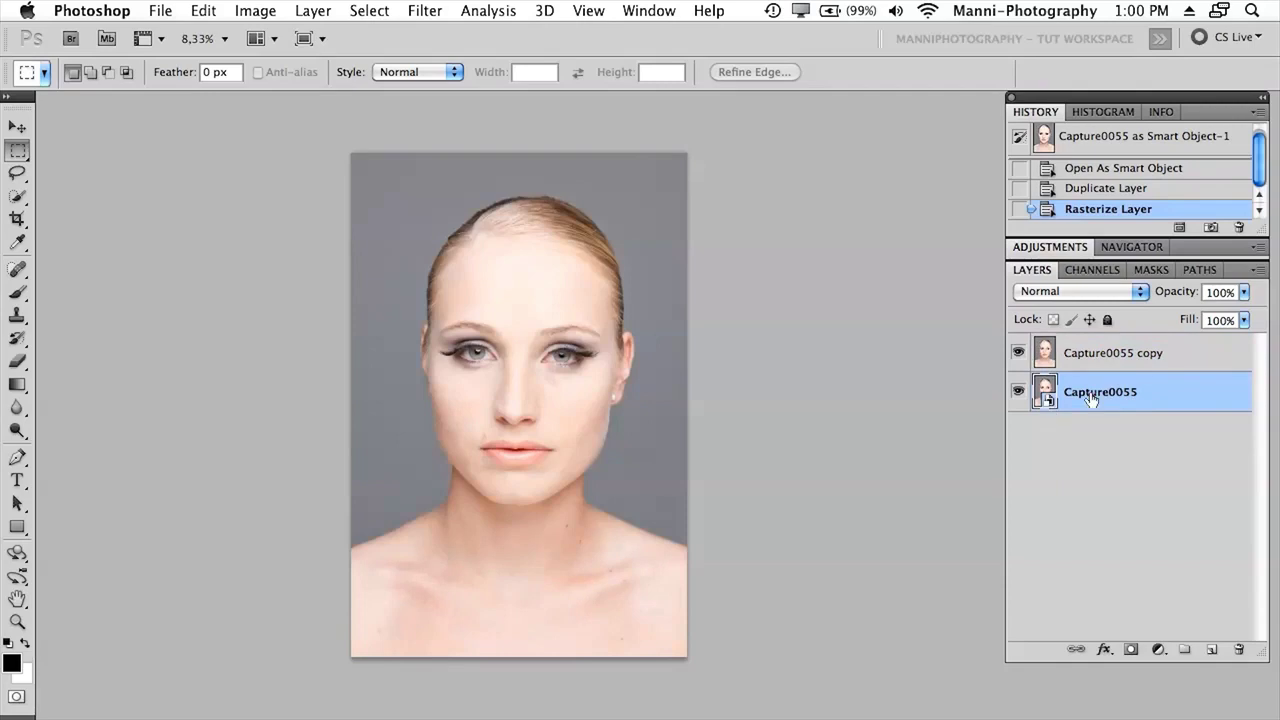
left_click(1188, 360)
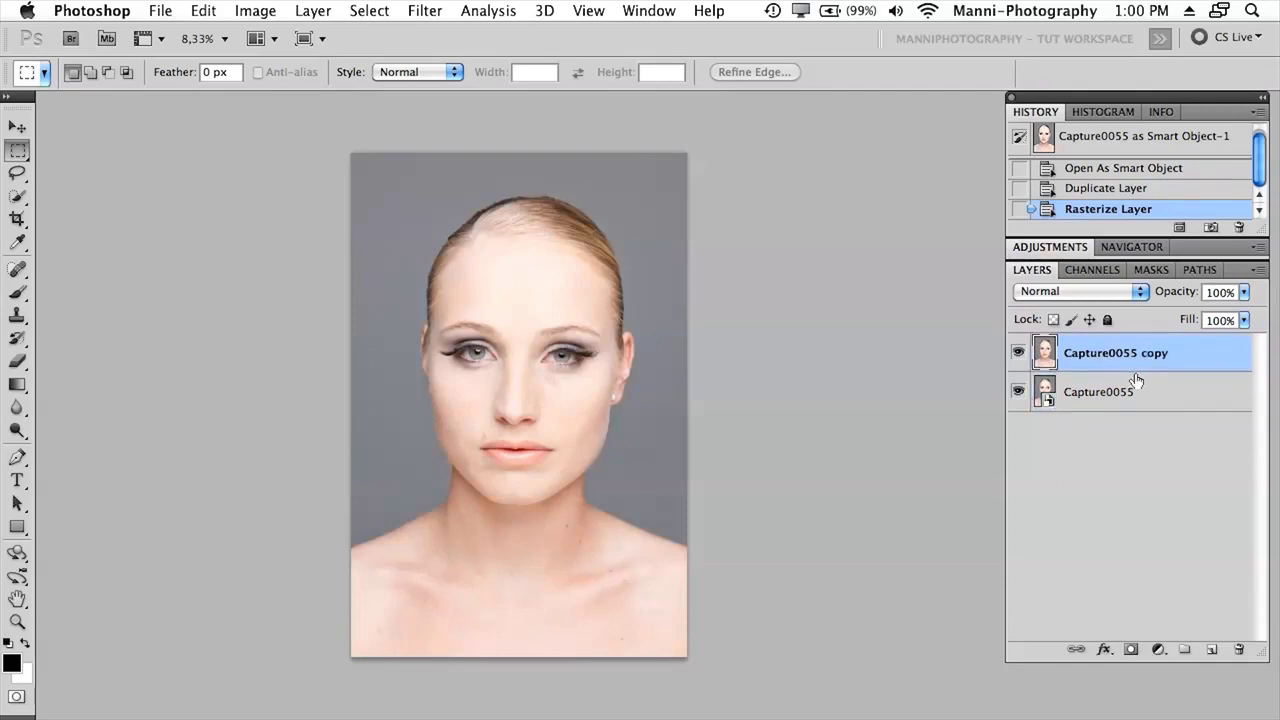
key("Delete")
Add a Levels adjustment layer above the Capture0055 smart object that darkens the portrait.
left_click(1050, 247)
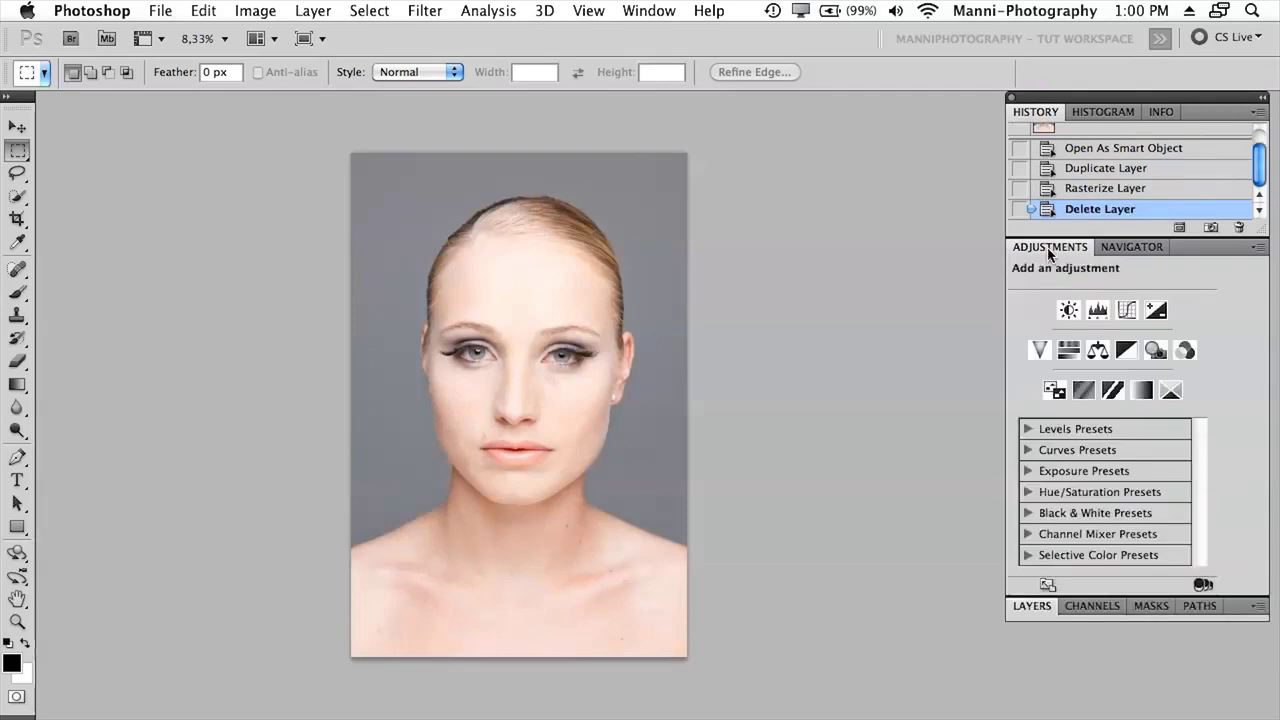
left_click(1100, 313)
left_click_drag(1126, 421, 1149, 425)
left_click(1022, 585)
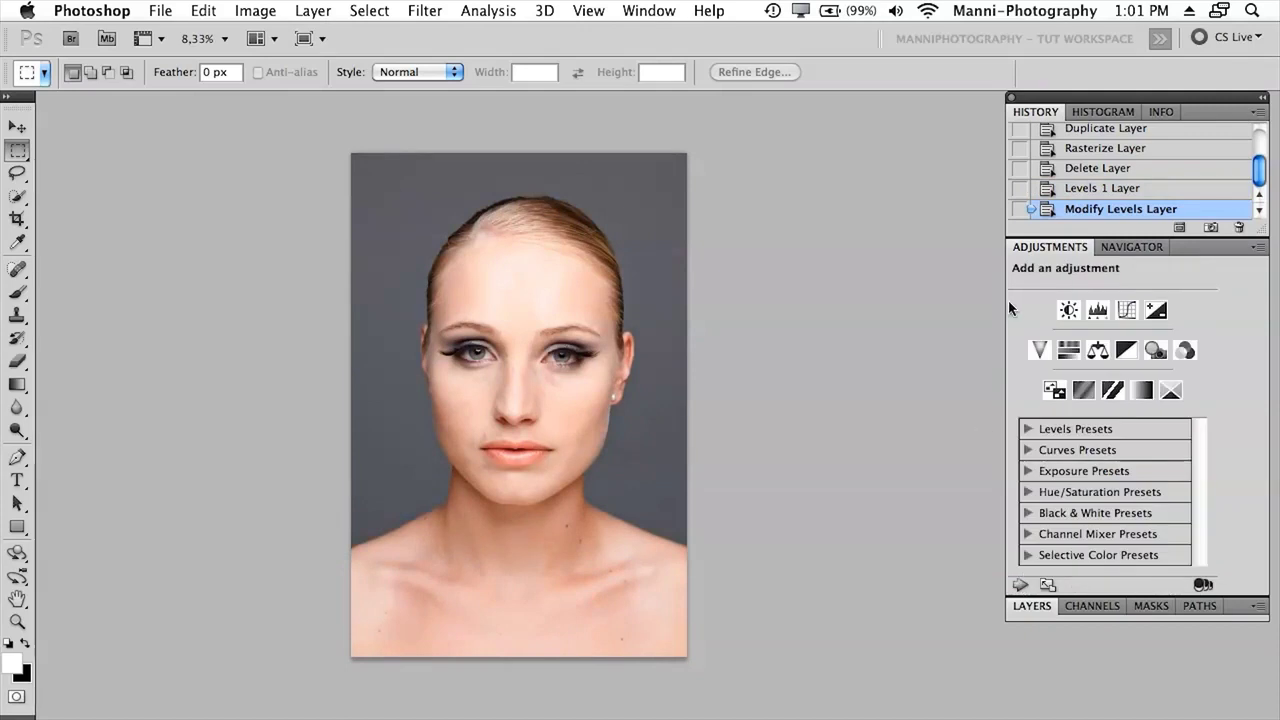
left_click(1031, 606)
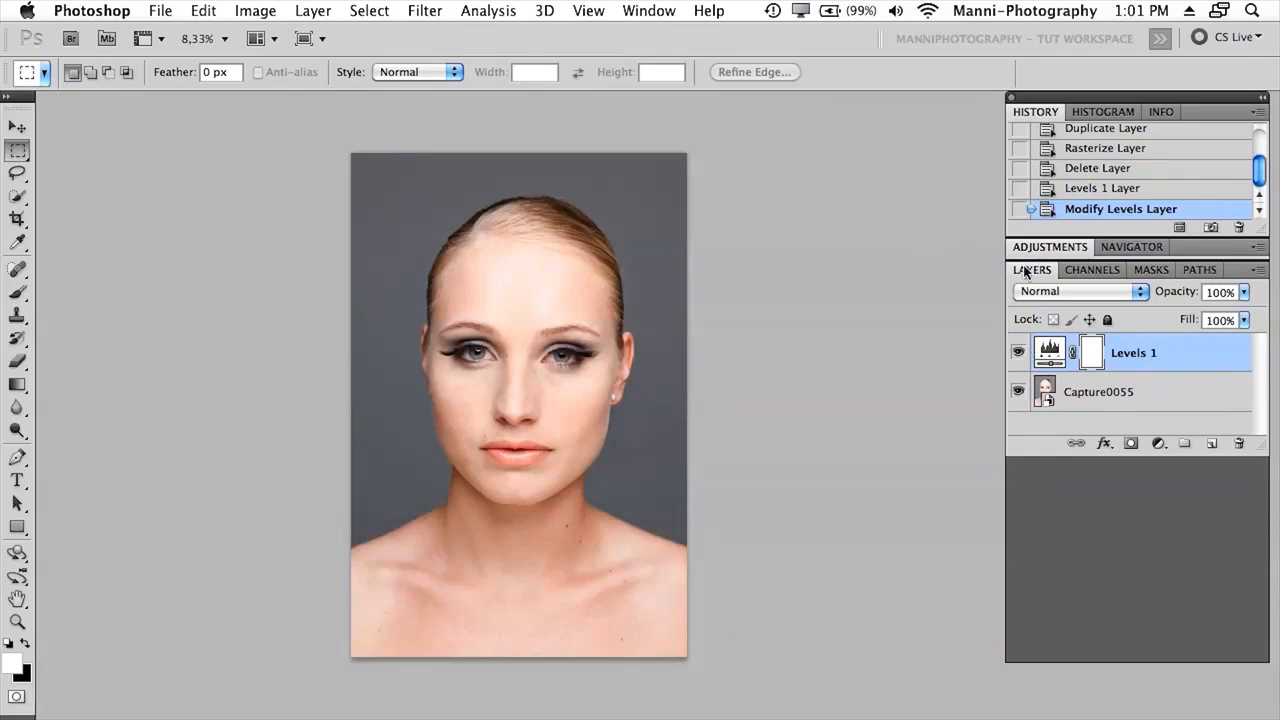
left_click_drag(1262, 452, 1265, 576)
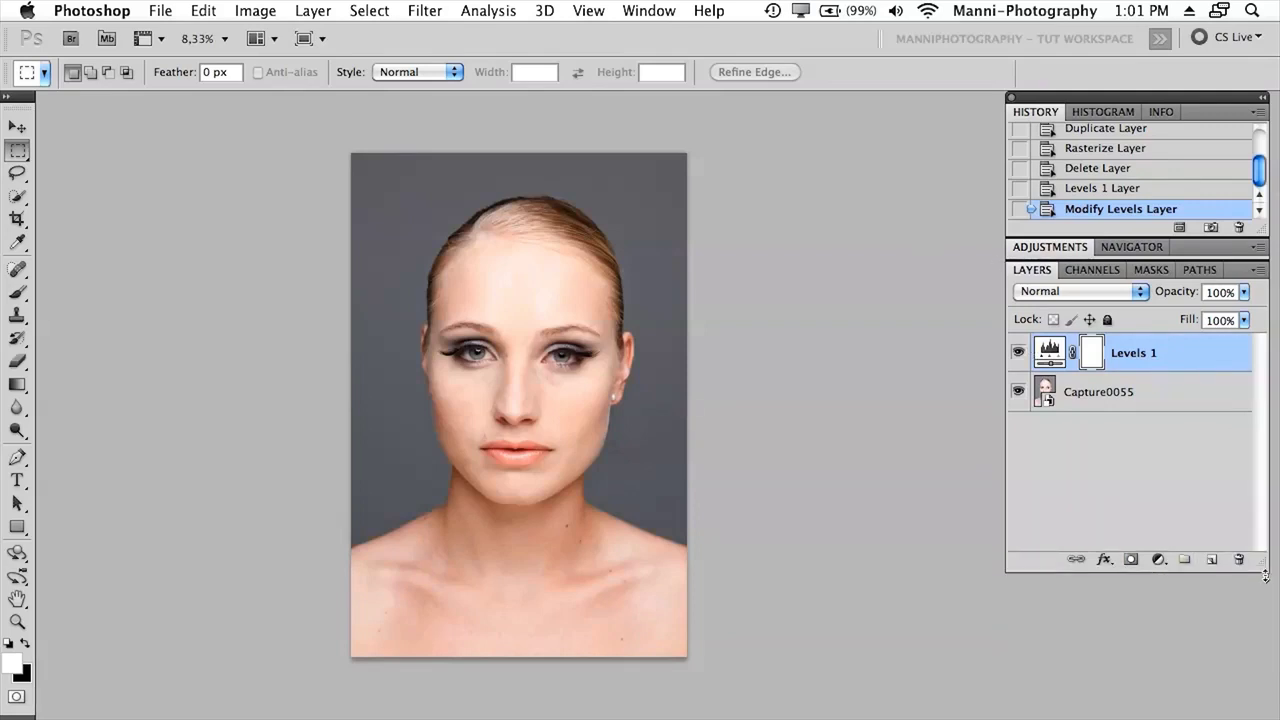
Add a Hue/Saturation adjustment layer above the Levels layer with Saturation set to -21.
left_click(1036, 249)
left_click(1021, 585)
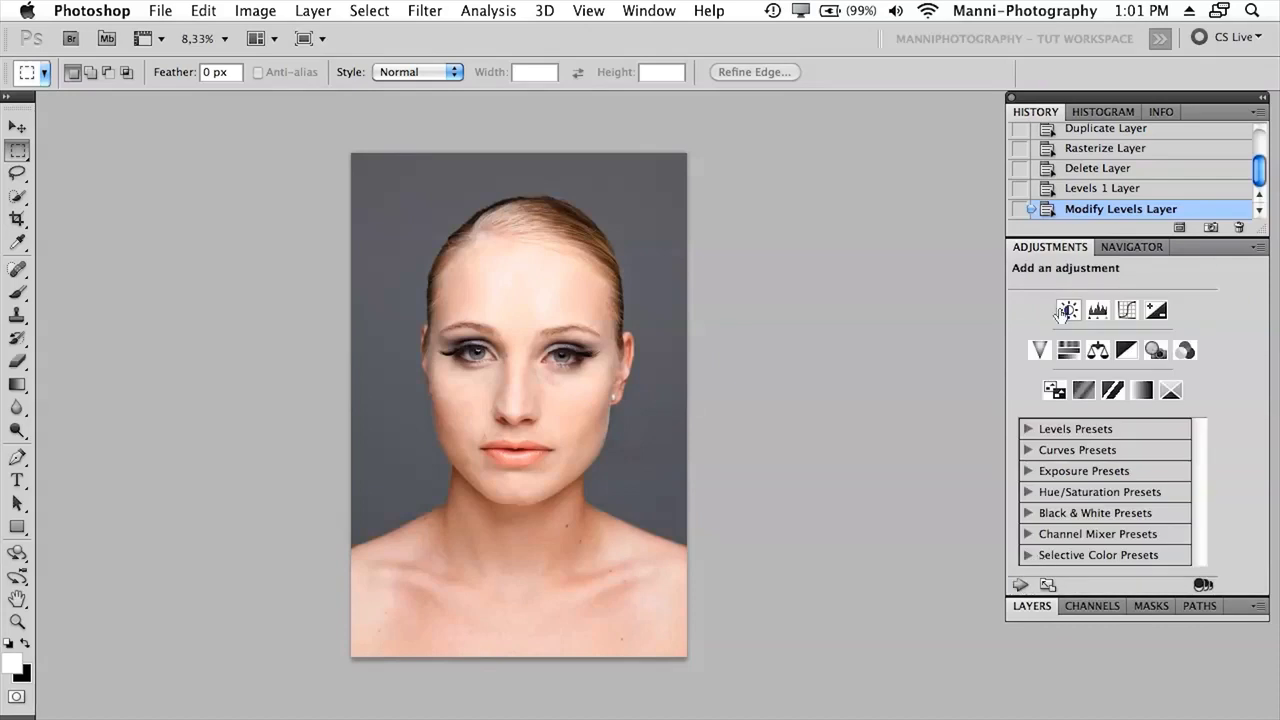
left_click(1075, 346)
left_click_drag(1115, 400, 1093, 402)
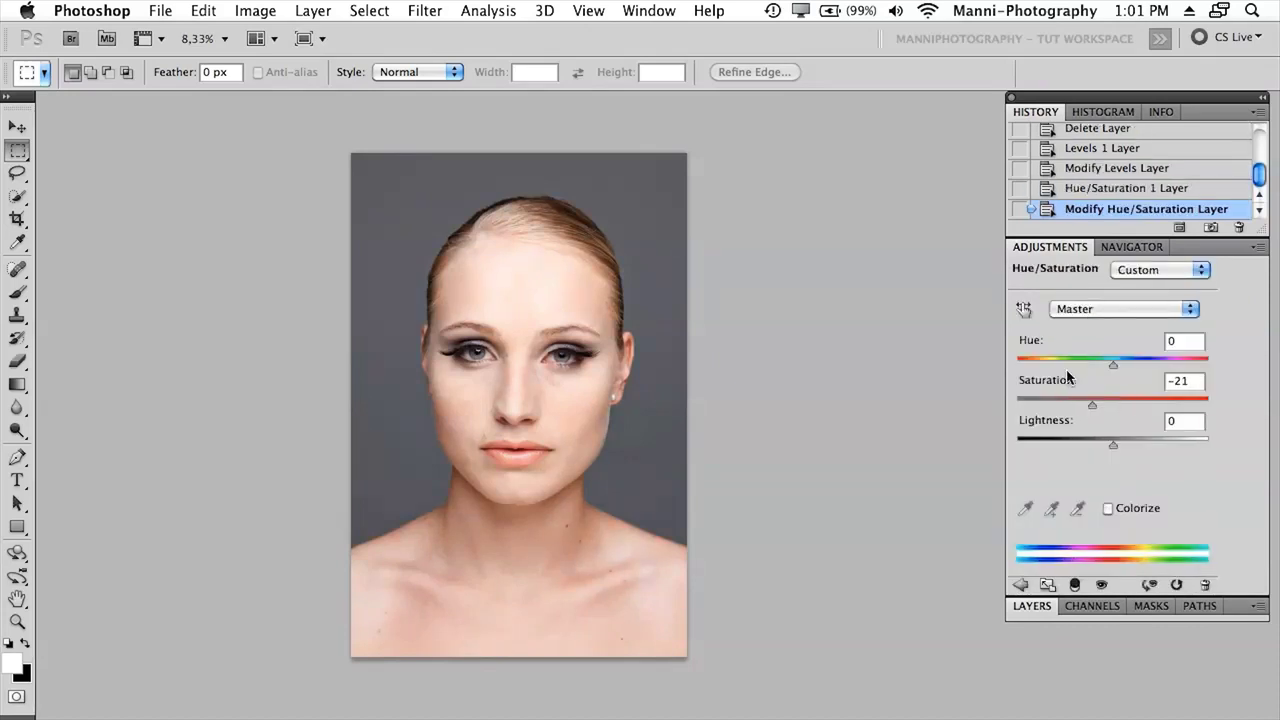
left_click(1020, 586)
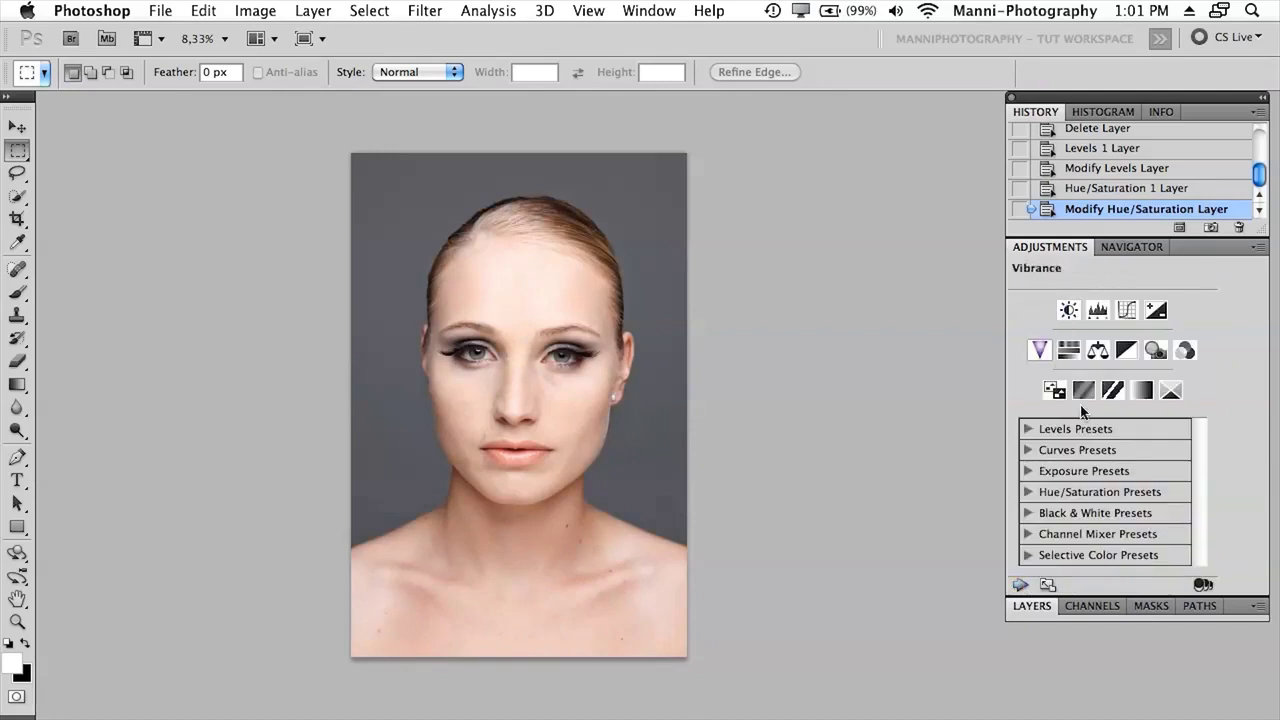
left_click(1041, 606)
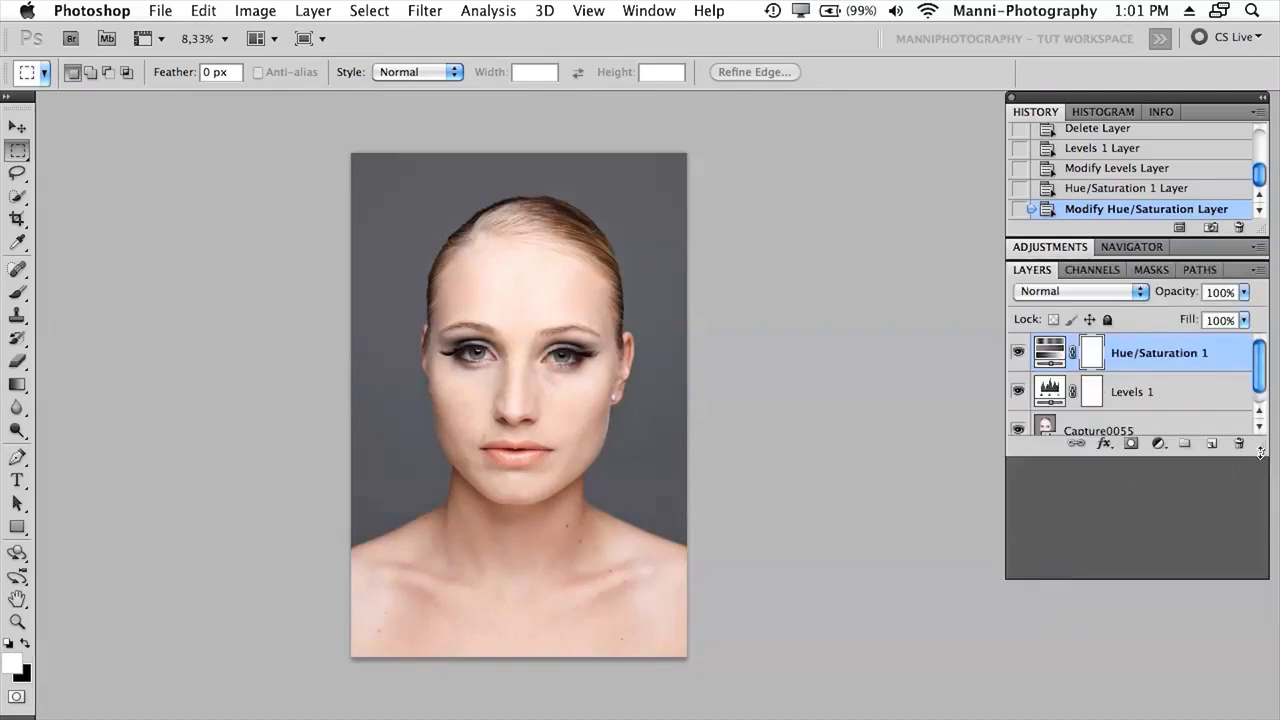
left_click_drag(1262, 453, 1262, 579)
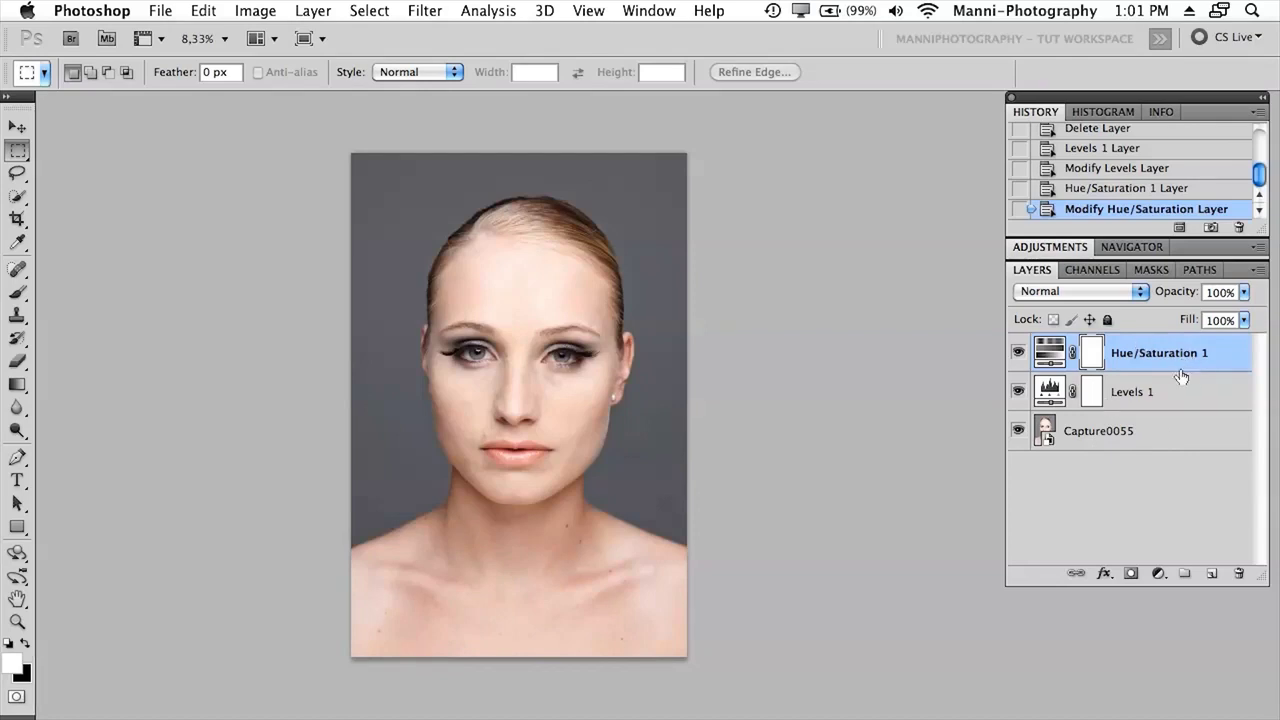
Reopen the Capture0055 smart object's raw settings and set Fill Light to 7.
left_click(1048, 444)
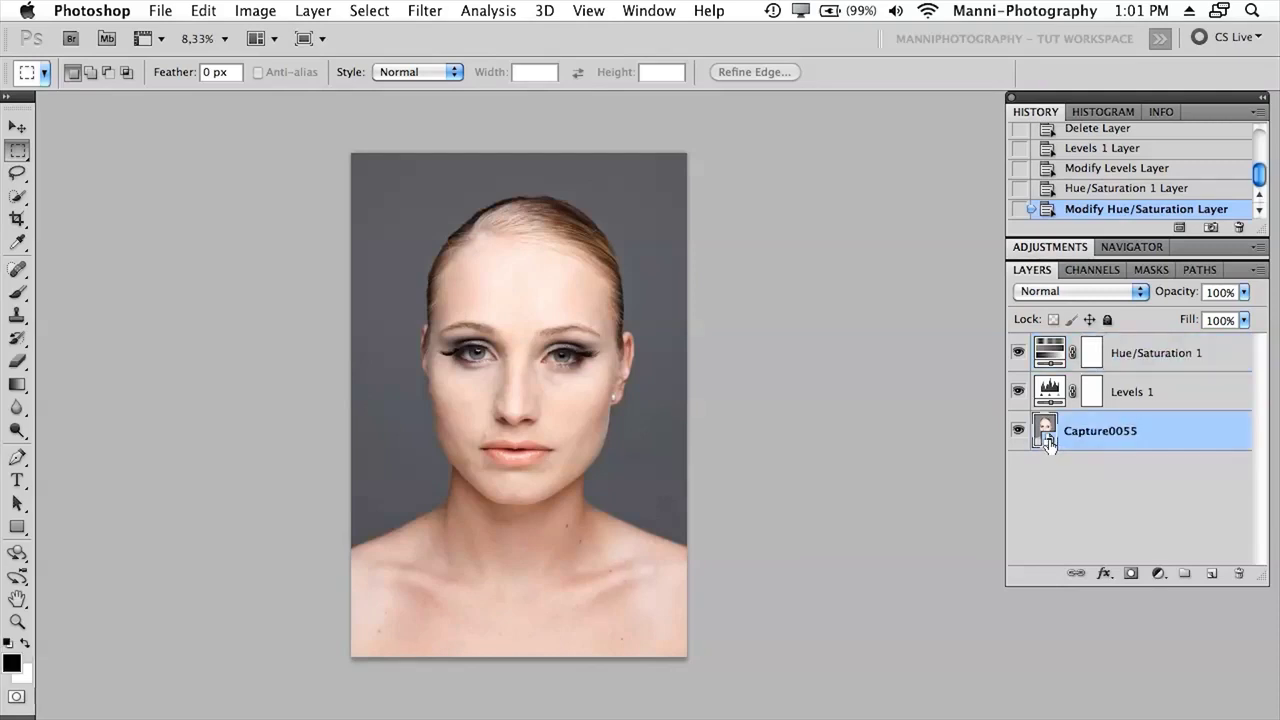
double_click(1047, 440)
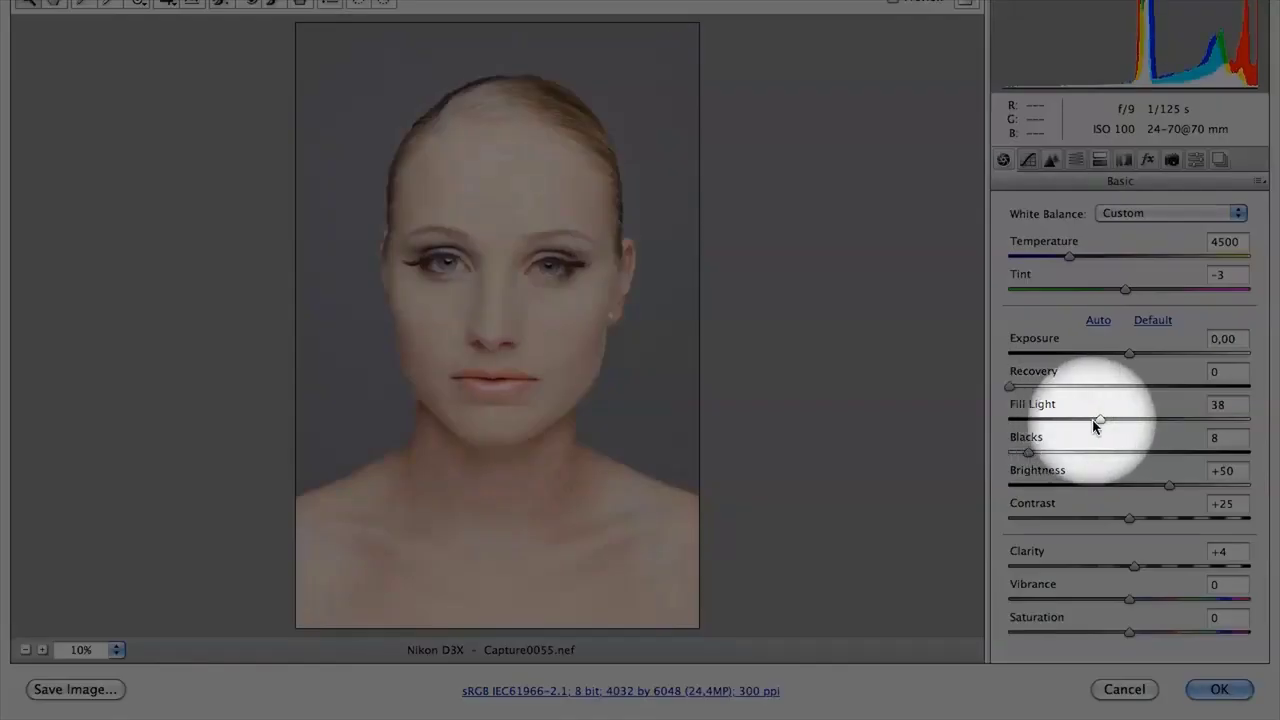
left_click_drag(1095, 425, 1022, 435)
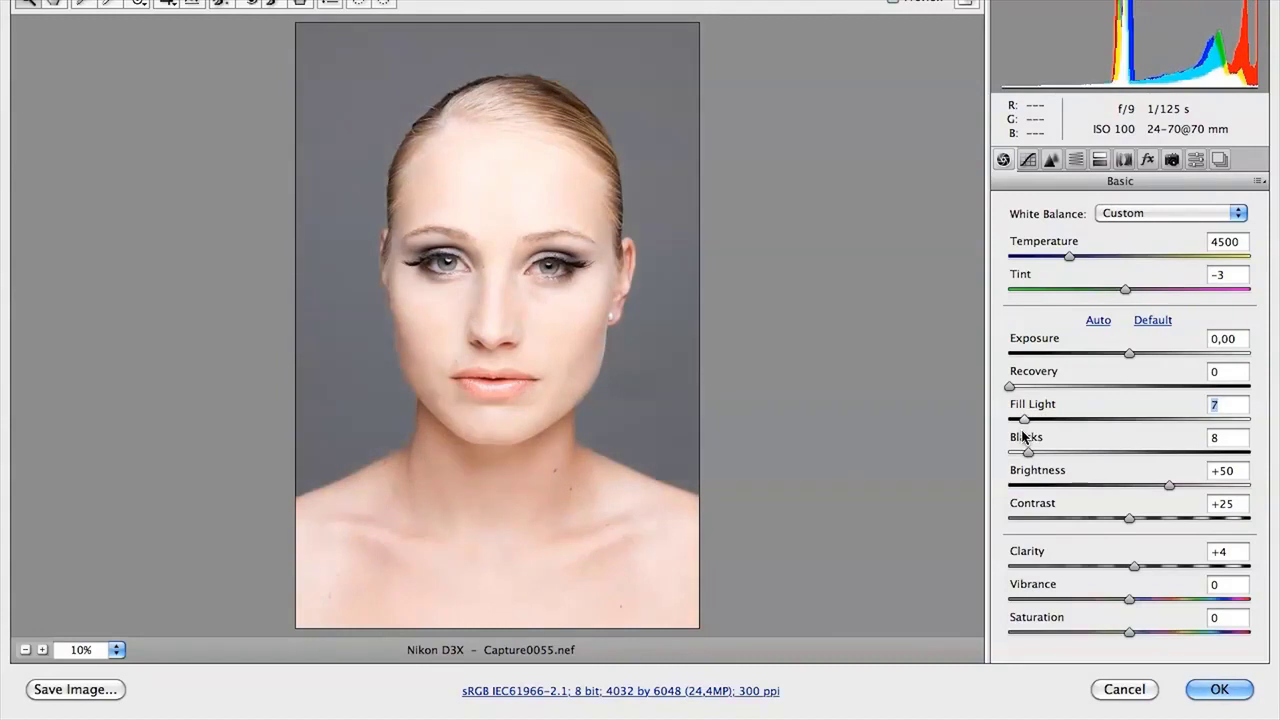
left_click(1220, 690)
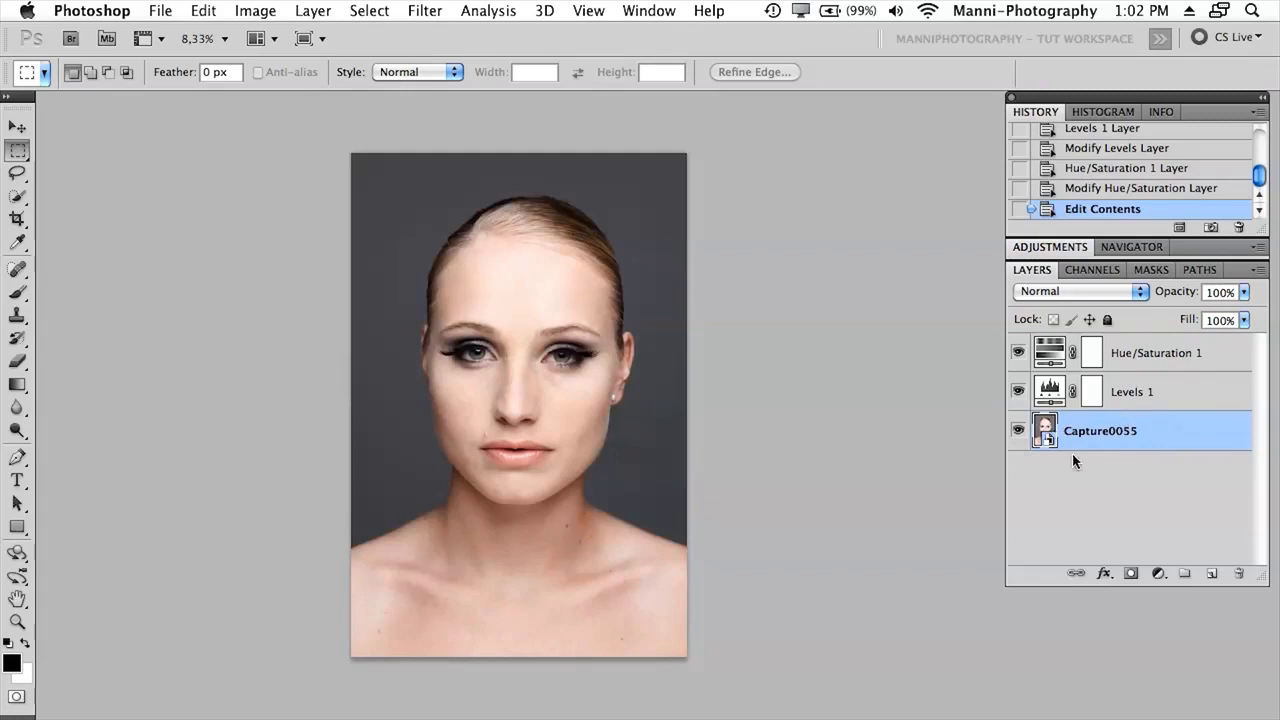
Delete the Hue/Saturation and Levels adjustment layers, leaving the Capture0055 smart object layer.
left_click(1208, 352)
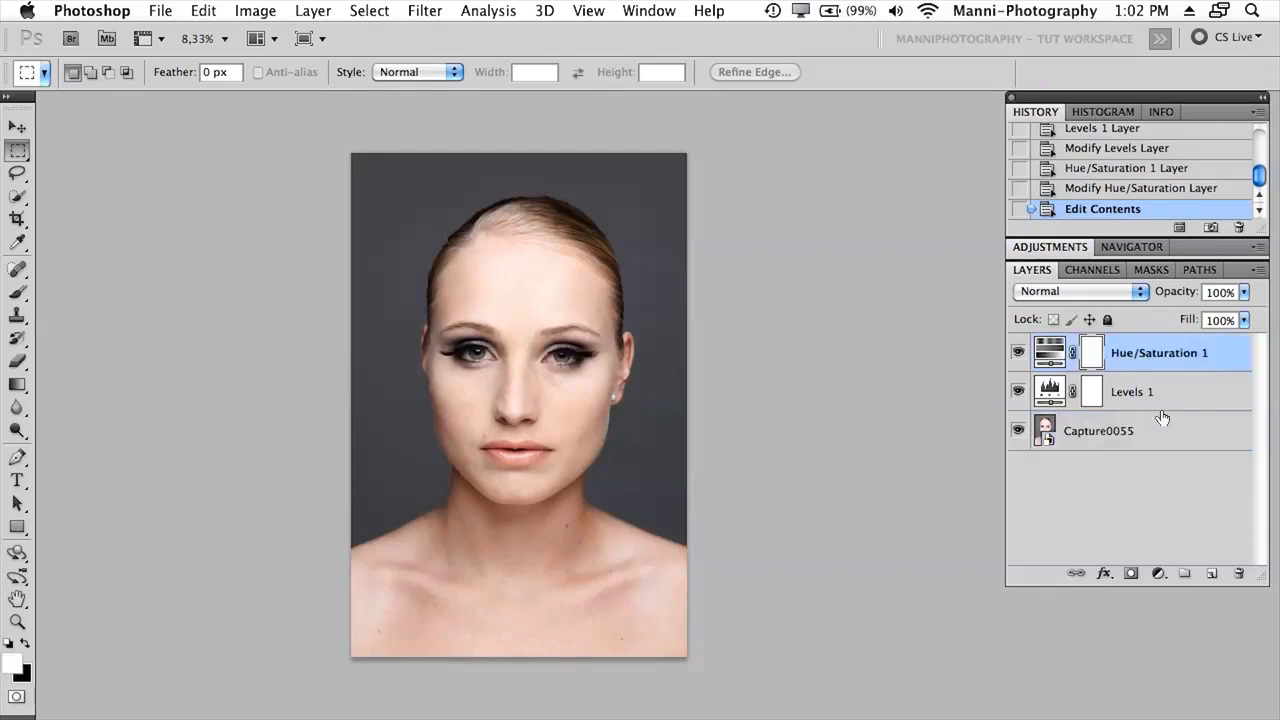
key("BackSpace")
key("BackSpace")
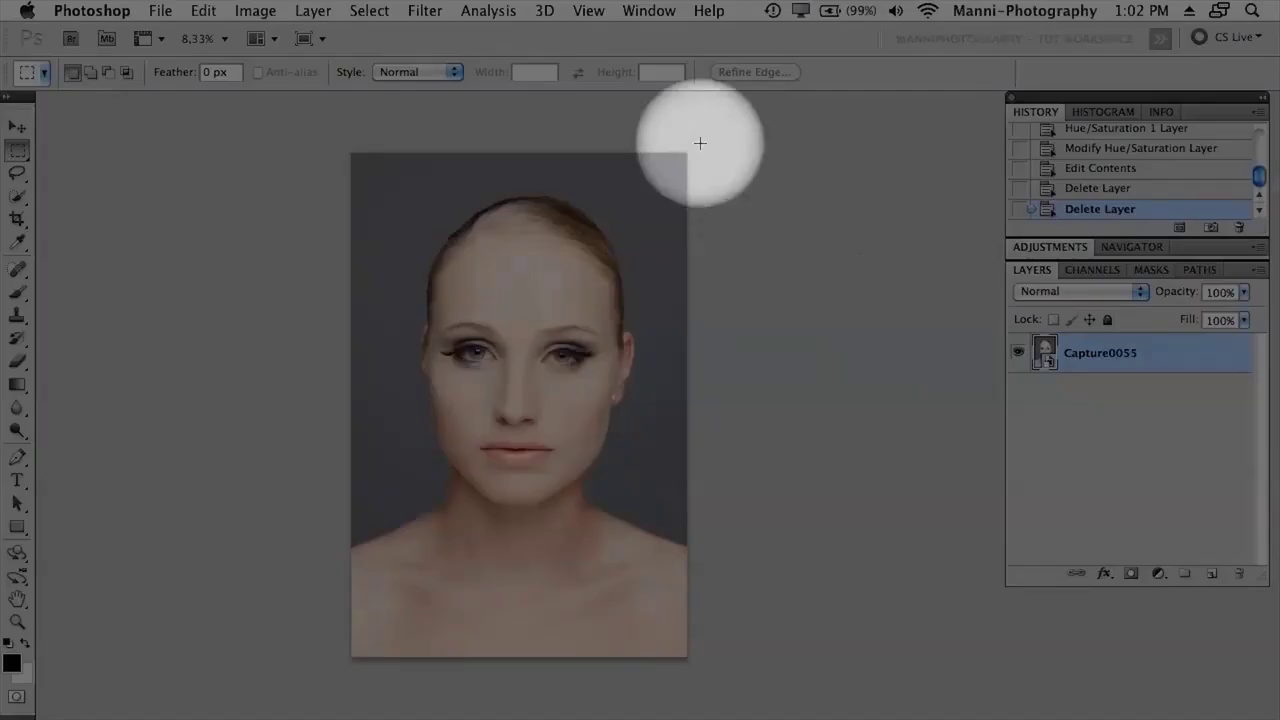
Apply a Gaussian Blur smart filter with a radius of 8,2 pixels to the Capture0055 smart object.
left_click(424, 11)
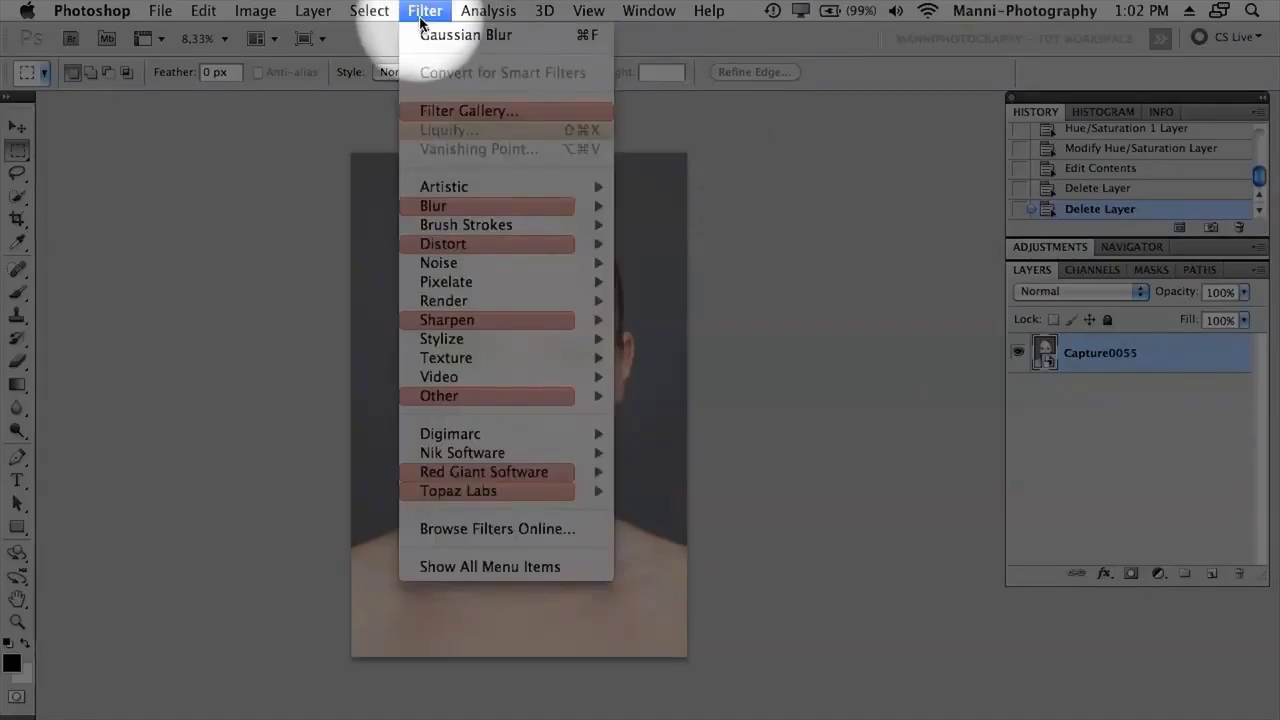
mouse_move(449, 205)
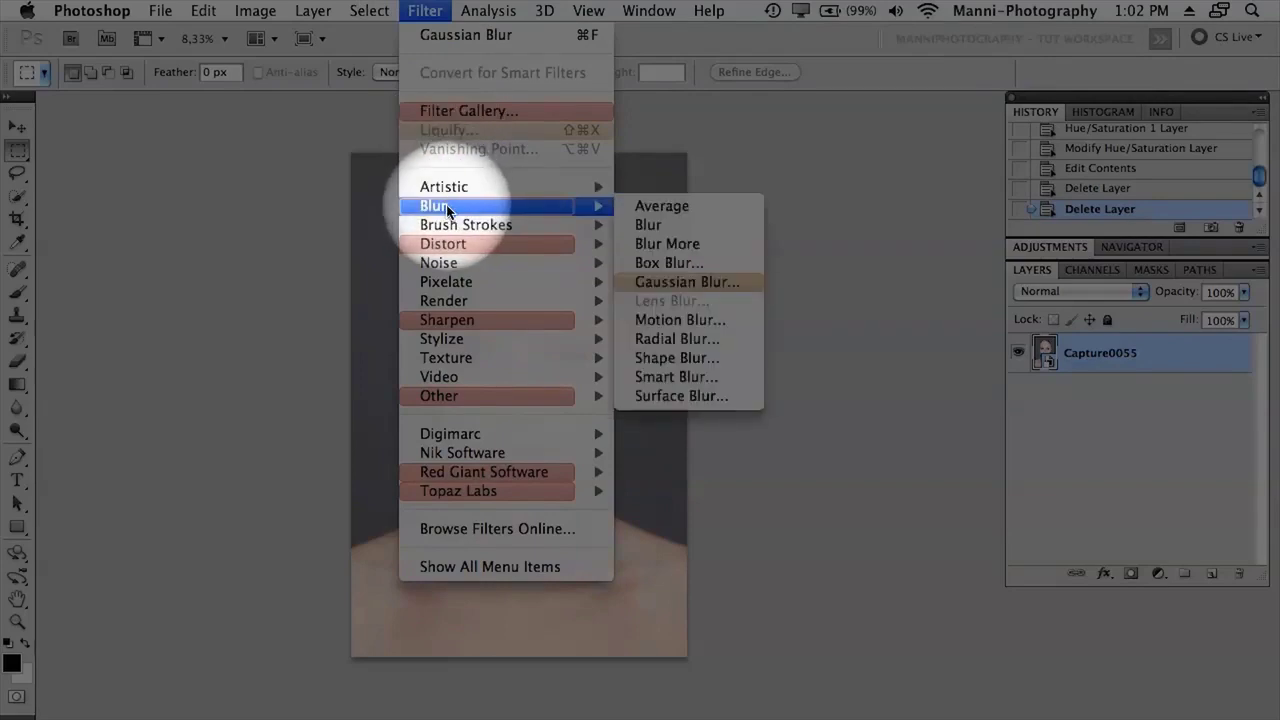
left_click(670, 283)
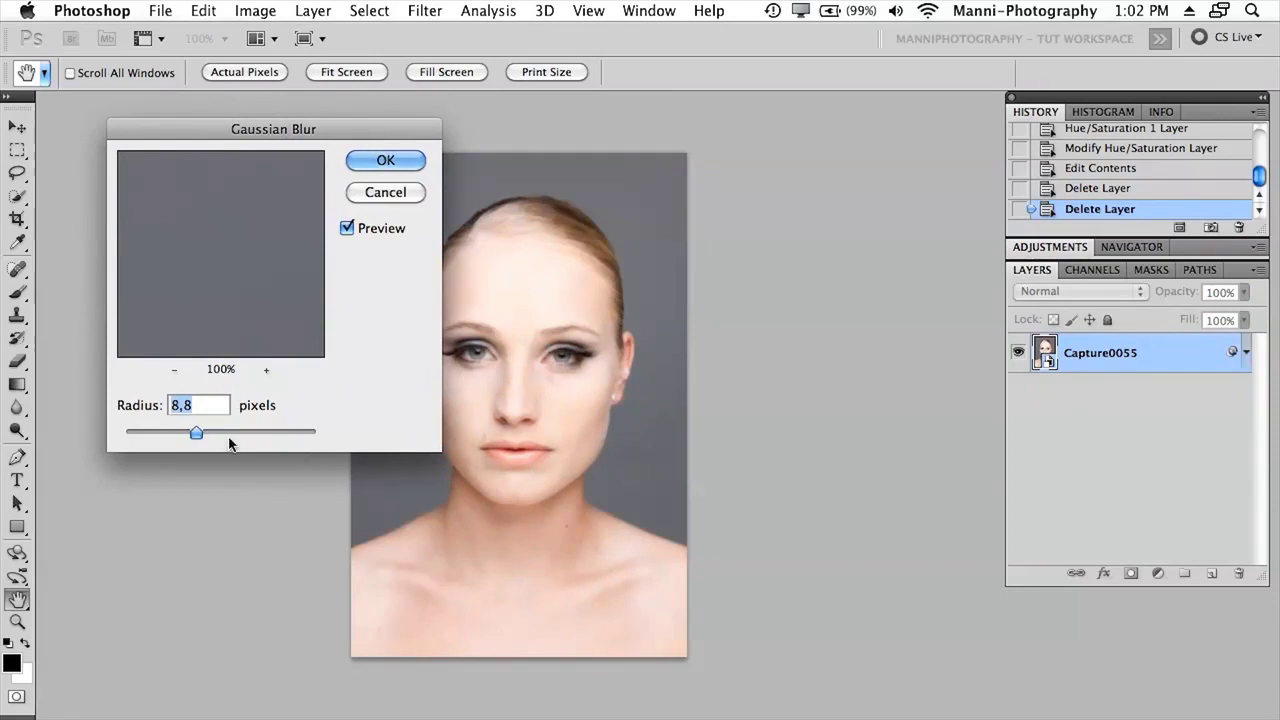
mouse_move(196, 432)
left_mouse_down()
mouse_move(217, 436)
mouse_move(200, 437)
left_mouse_up()
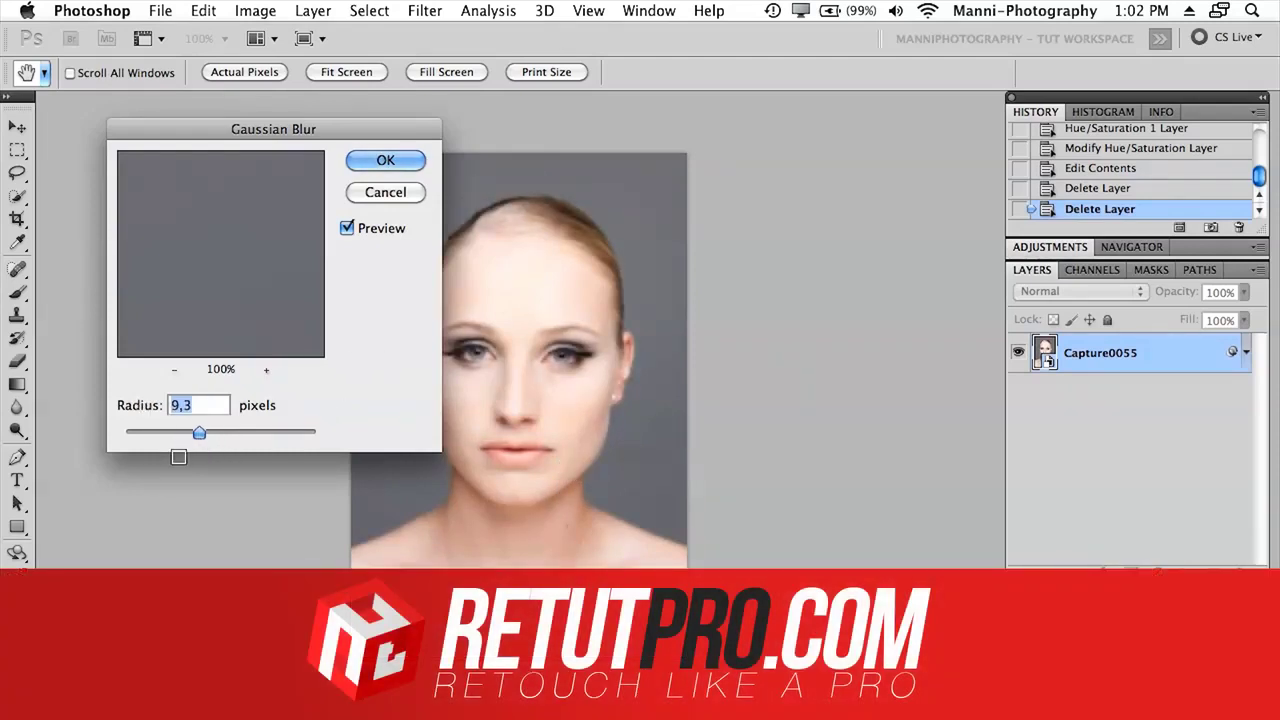
left_click_drag(200, 434, 193, 431)
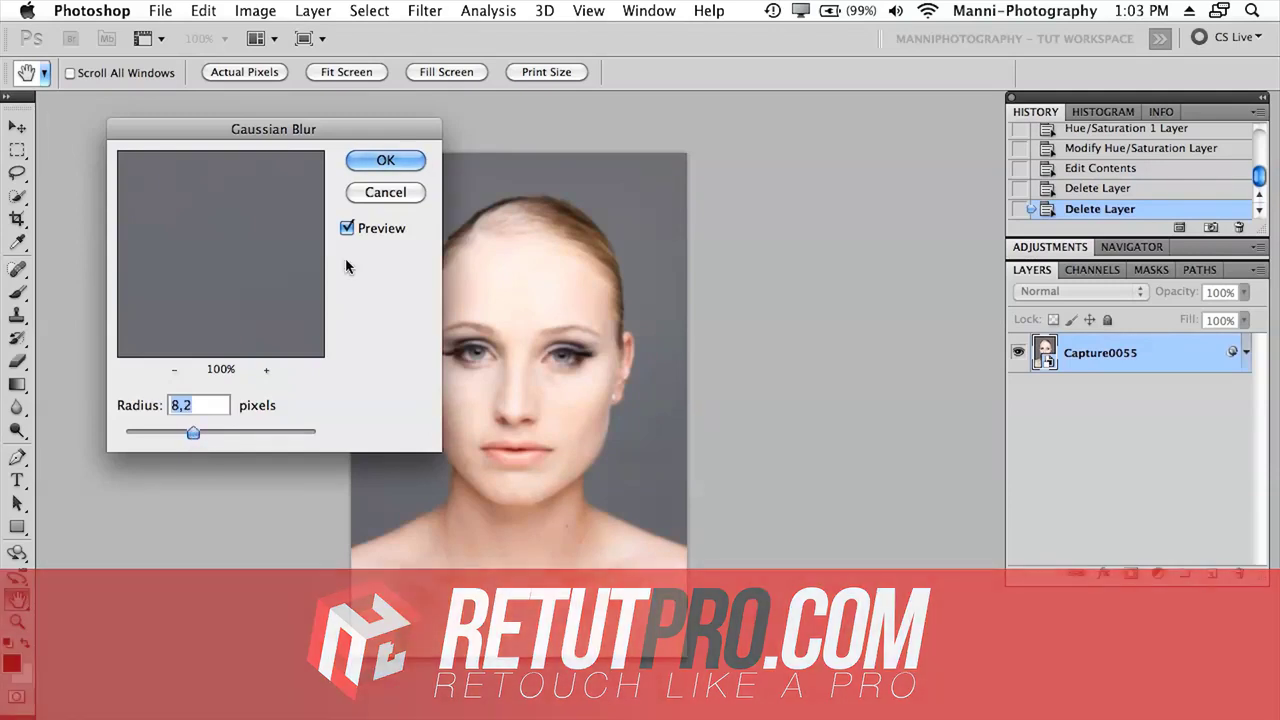
left_click(406, 159)
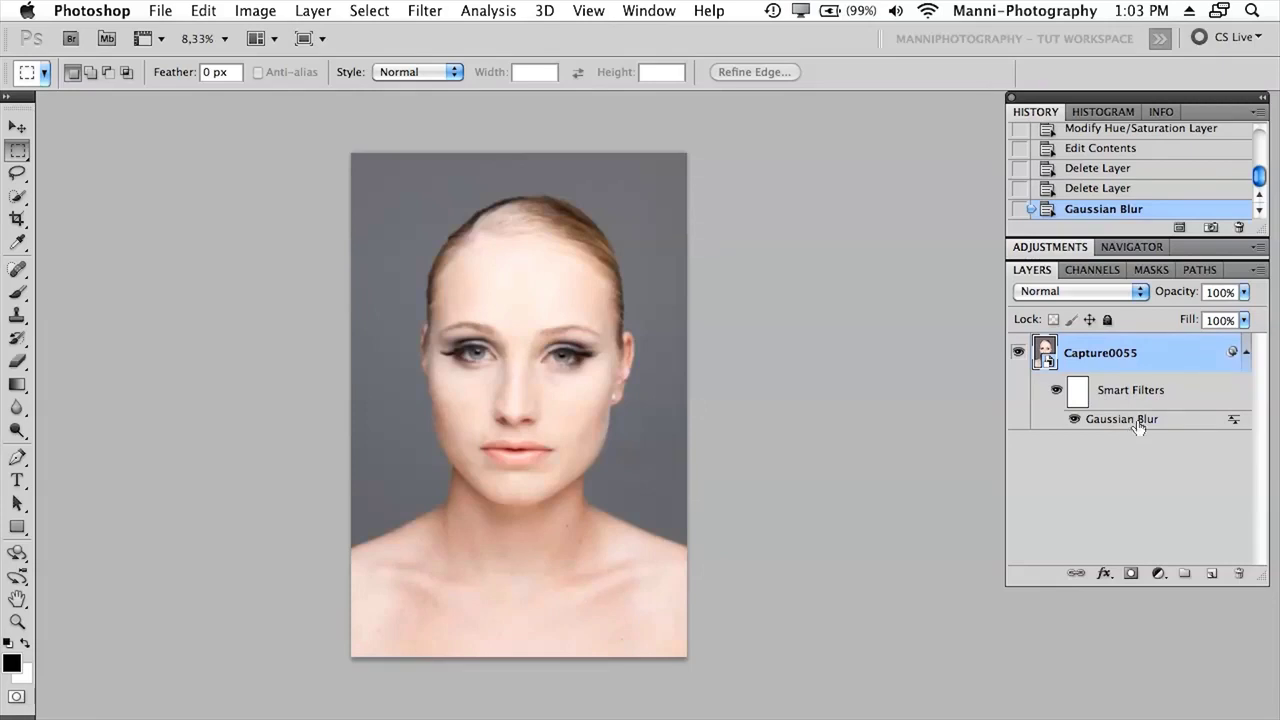
Collapse and expand Capture0055's smart filter list, then switch all its smart filters off and on to compare the blur effect.
left_click(1246, 354)
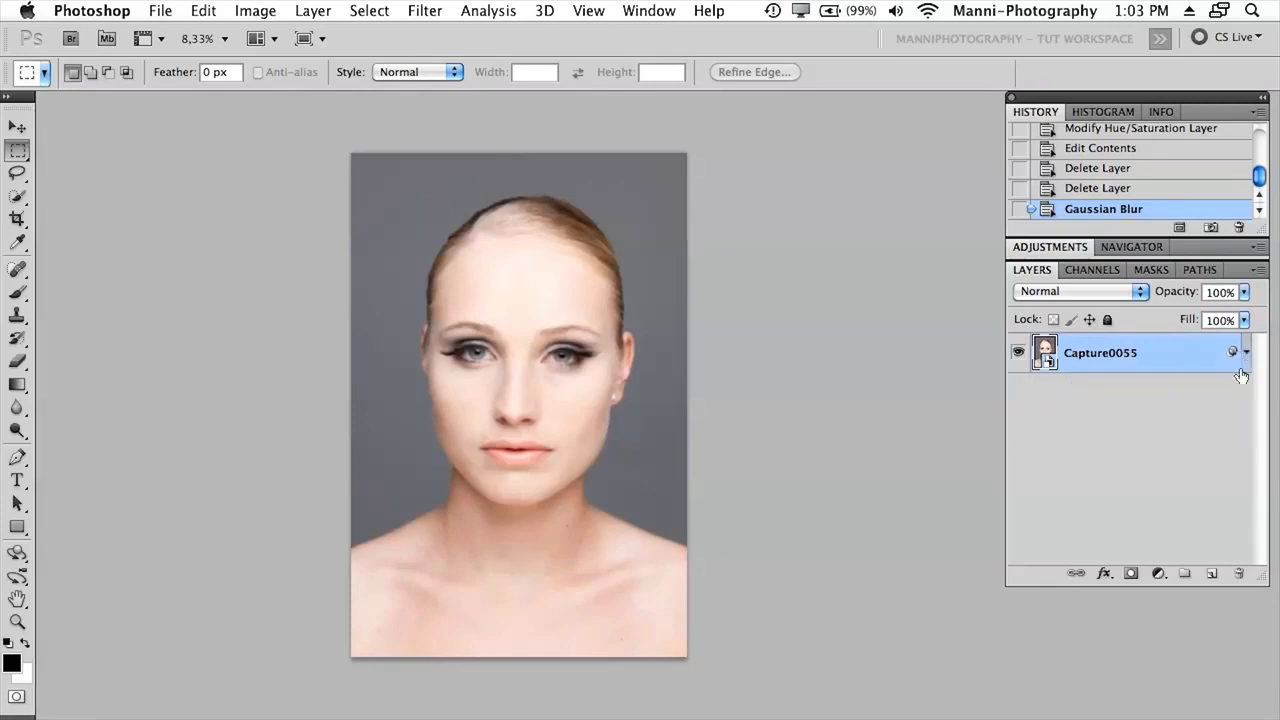
left_click(1246, 354)
left_click(1247, 355)
left_click(1247, 355)
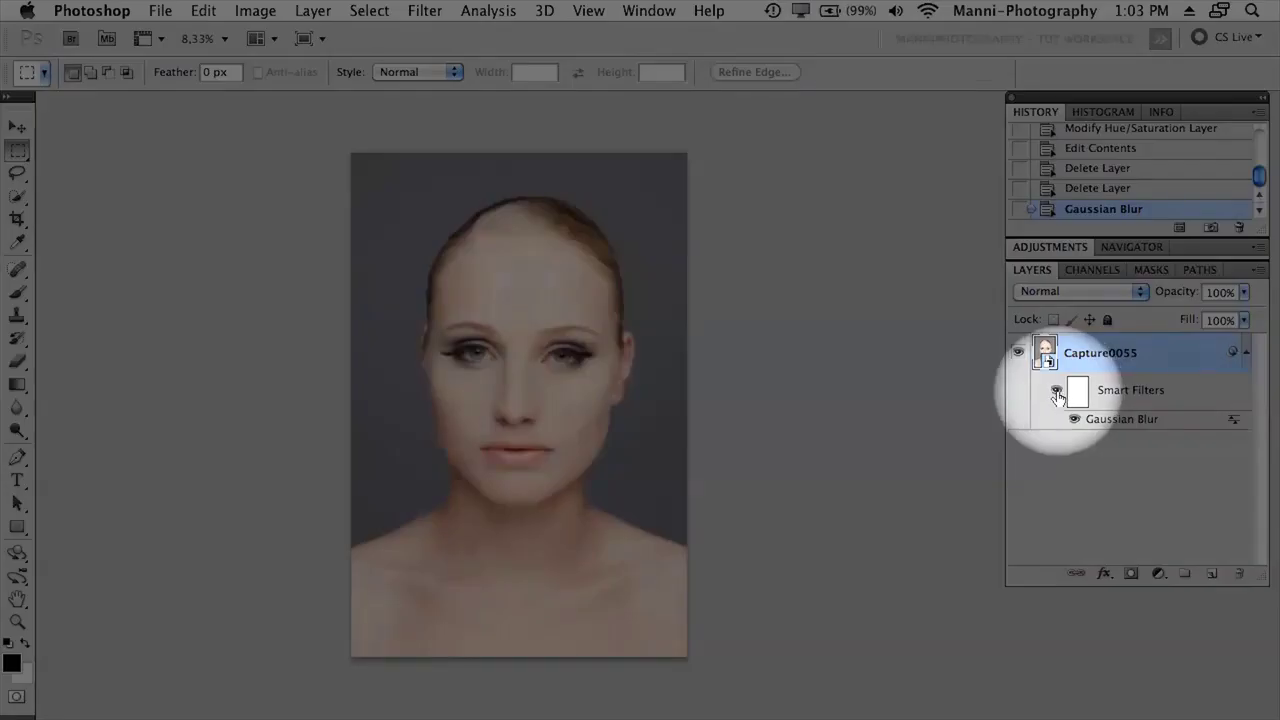
left_click(1057, 391)
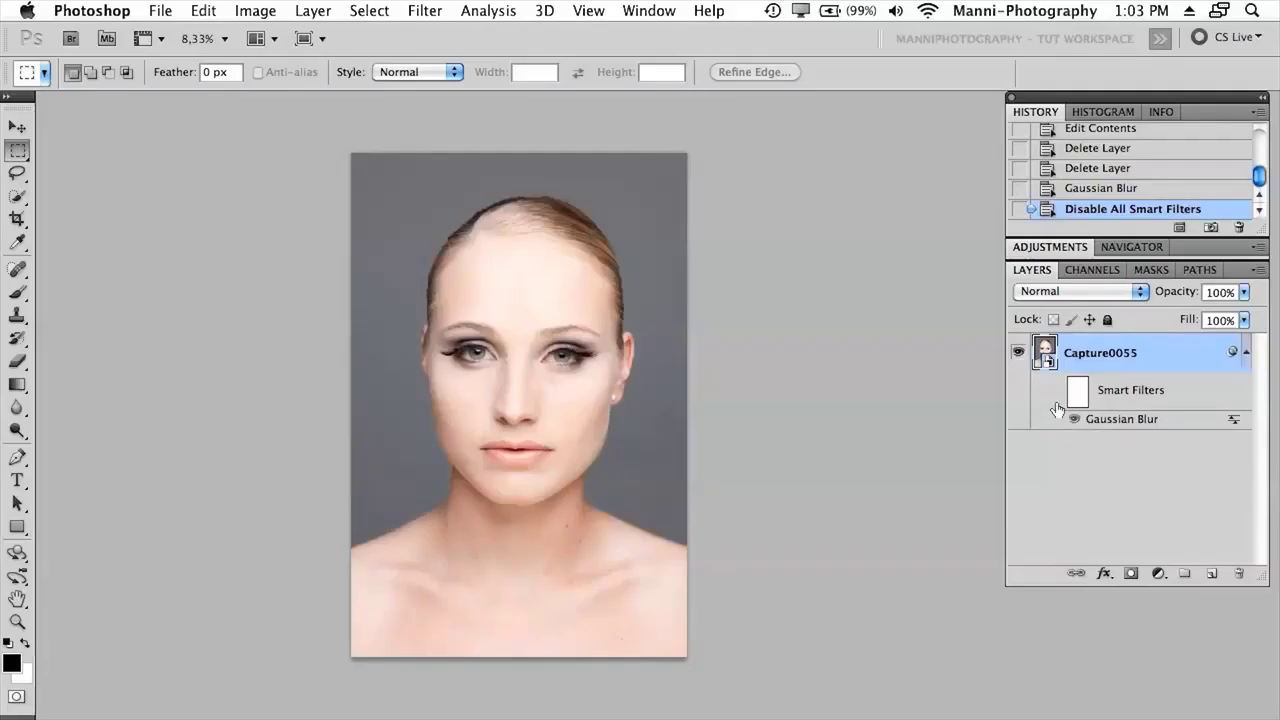
left_click(1057, 391)
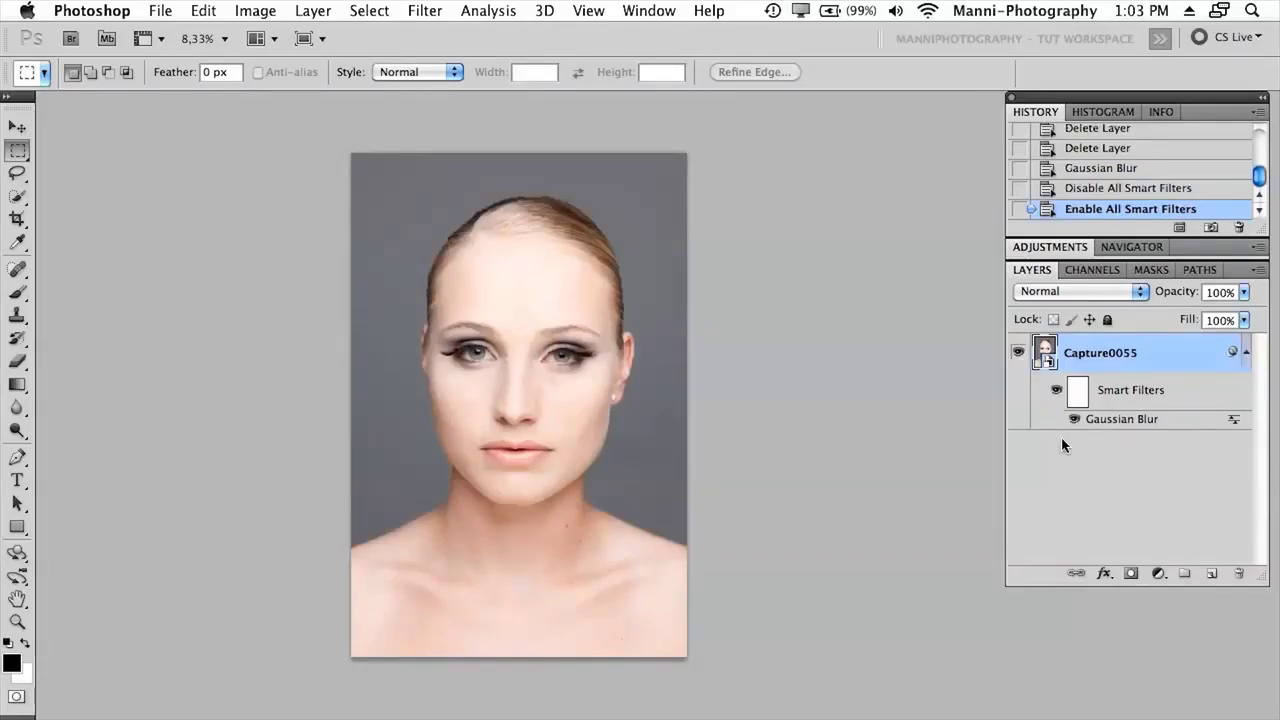
Inspect the Gaussian Blur smart filter's radius settings and its blending options, leaving both without changes.
double_click(1122, 419)
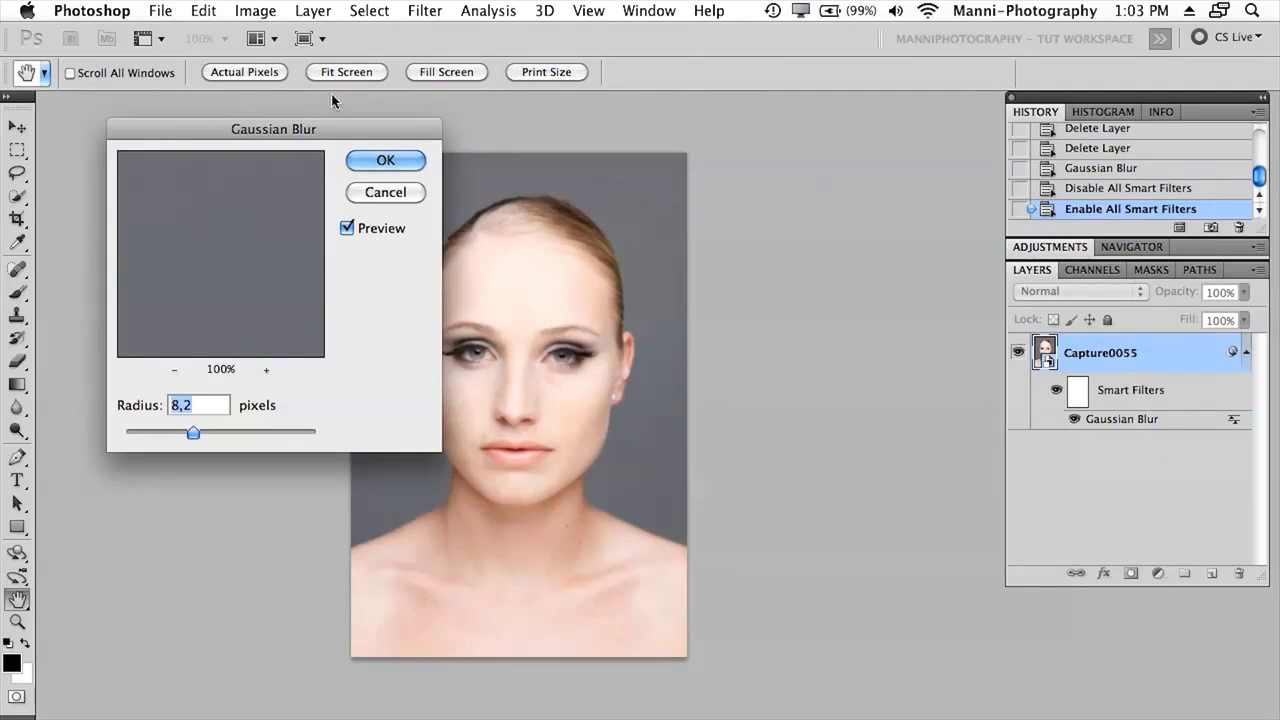
left_click(402, 196)
double_click(1236, 422)
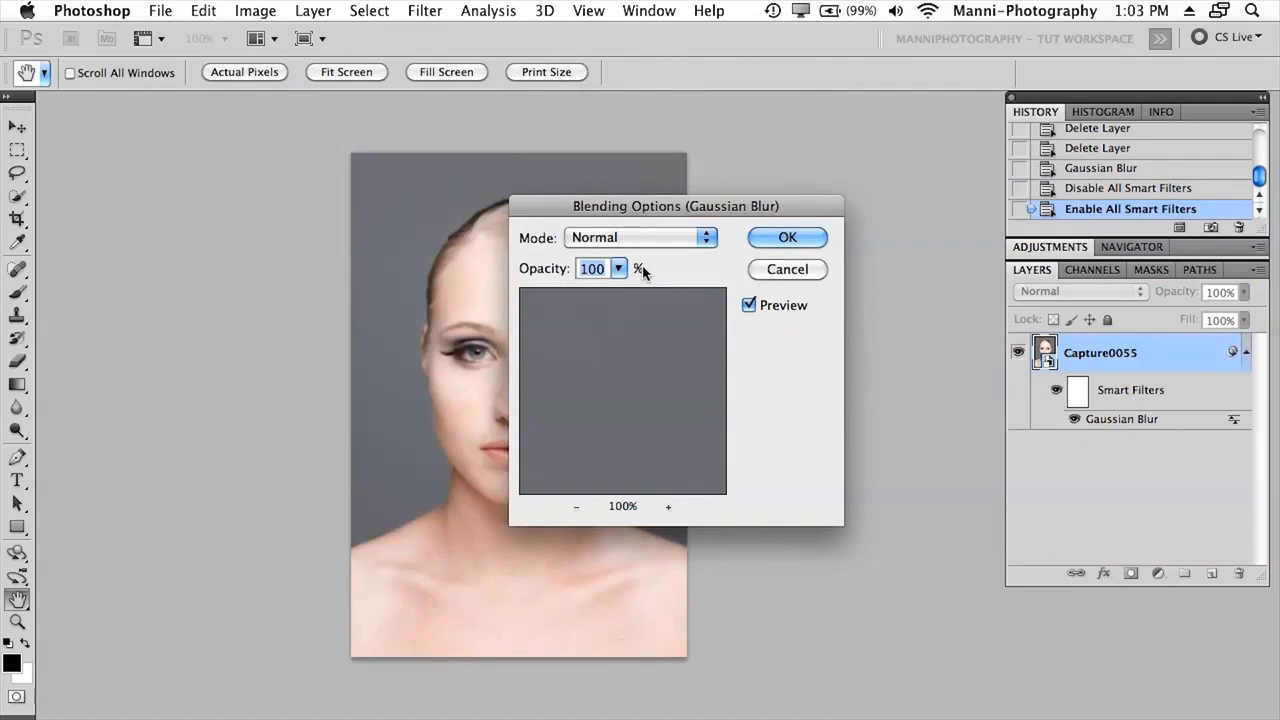
left_click(774, 273)
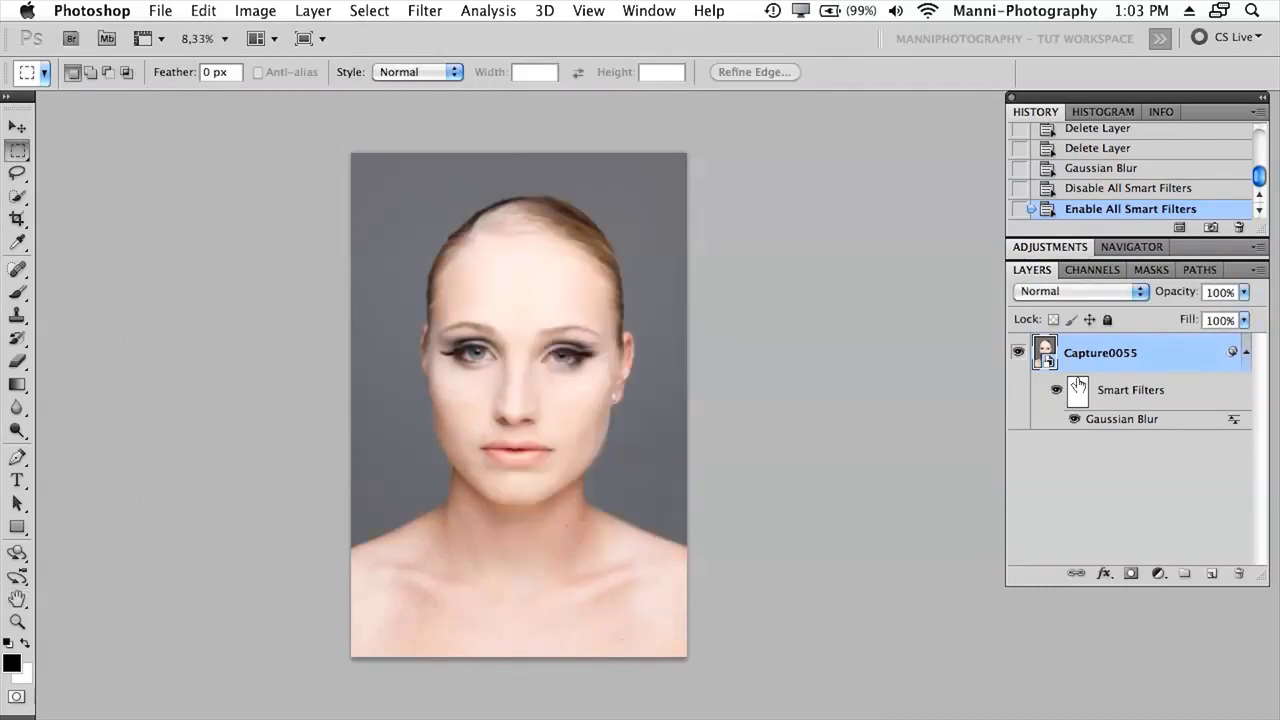
Add a High Pass smart filter to the Capture0055 smart object above Gaussian Blur.
left_click(440, 10)
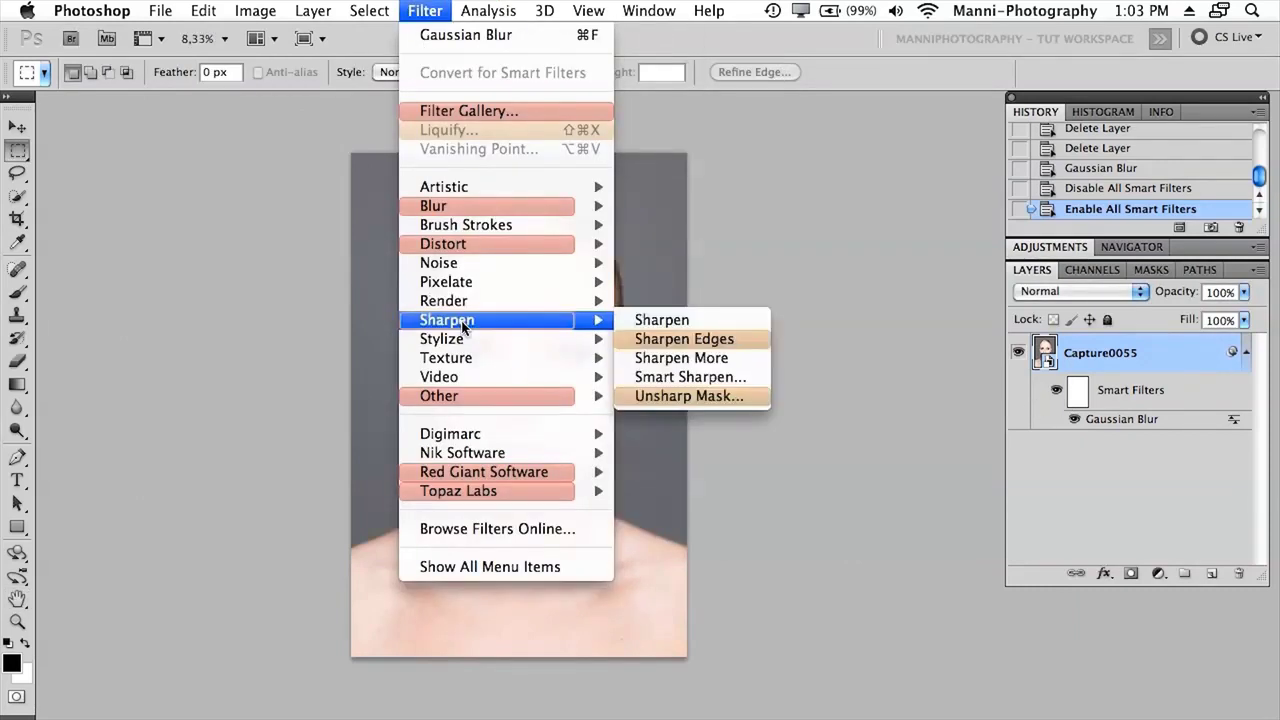
mouse_move(462, 396)
left_click(645, 414)
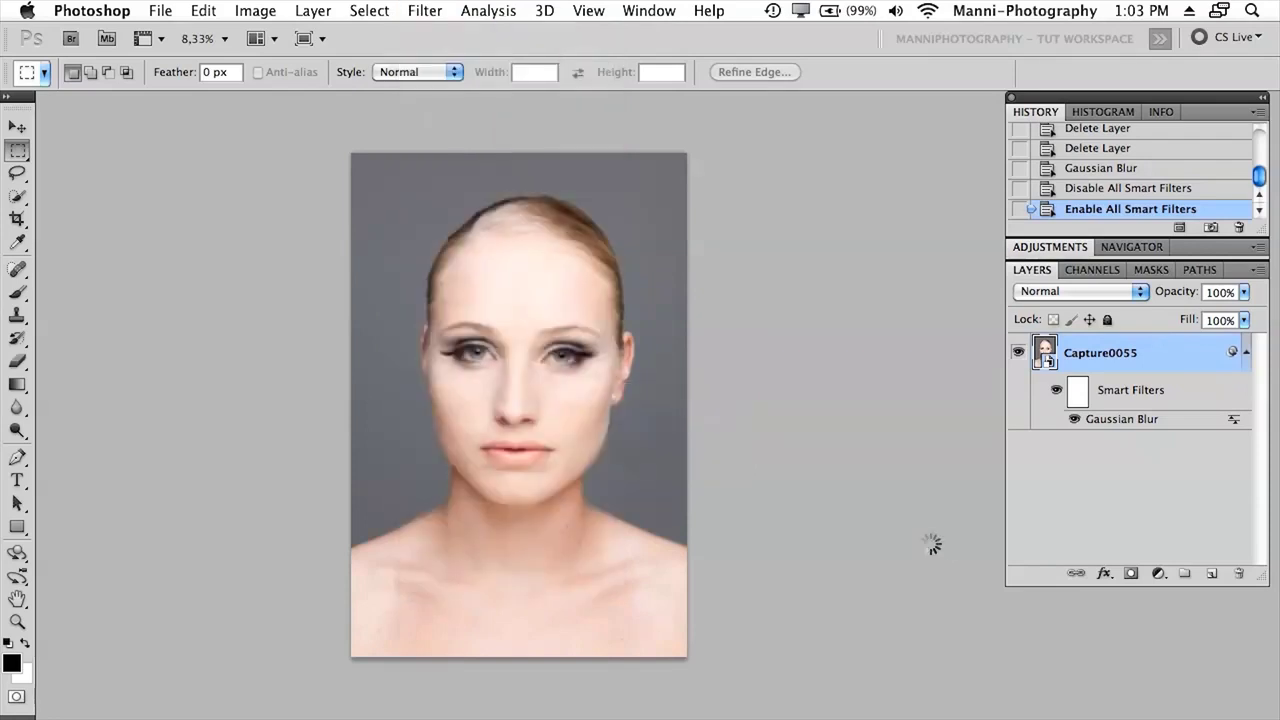
left_click(980, 141)
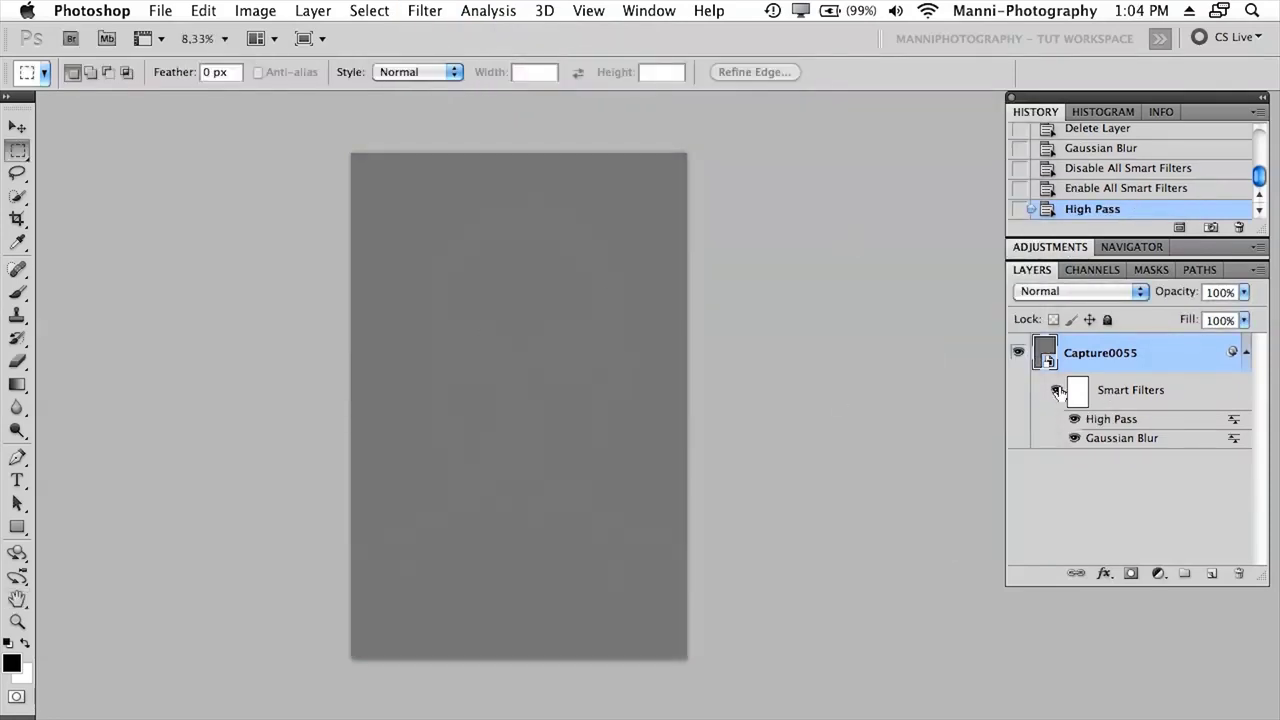
Add a Levels adjustment layer above Capture0055 with the midtone input set to 0,66.
left_click(1045, 247)
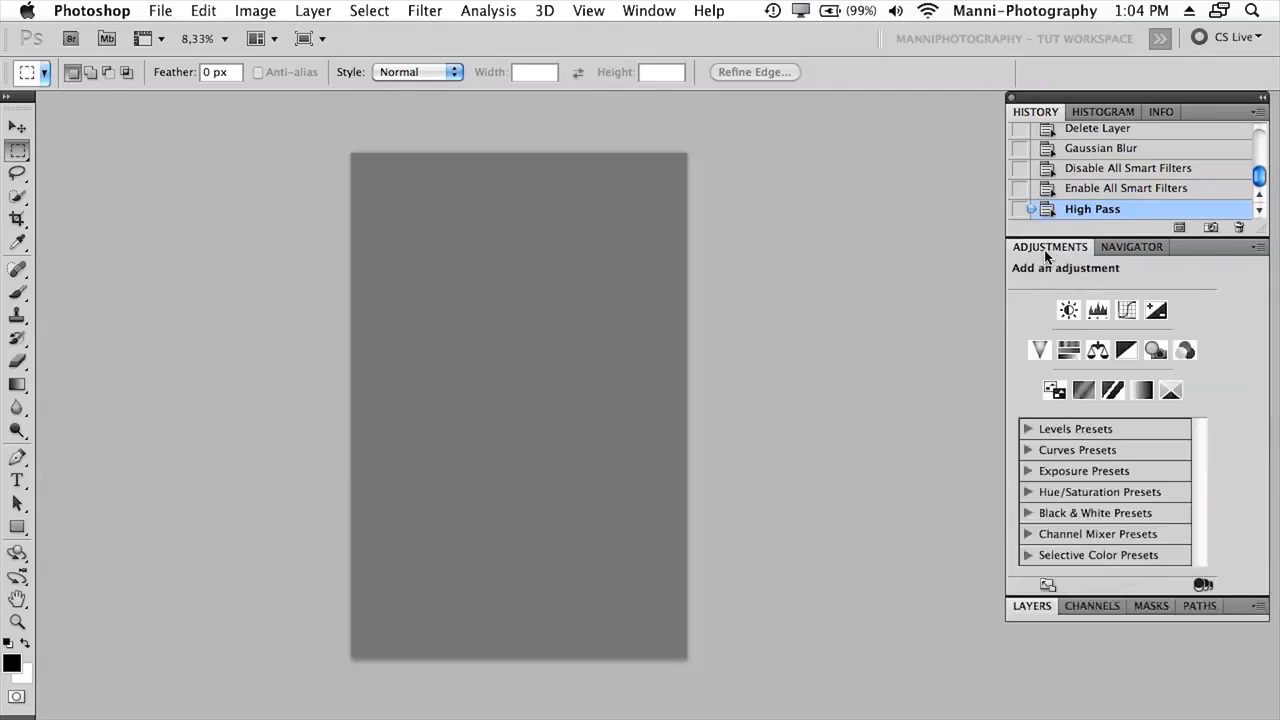
left_click(1088, 309)
left_click_drag(1127, 425, 1137, 425)
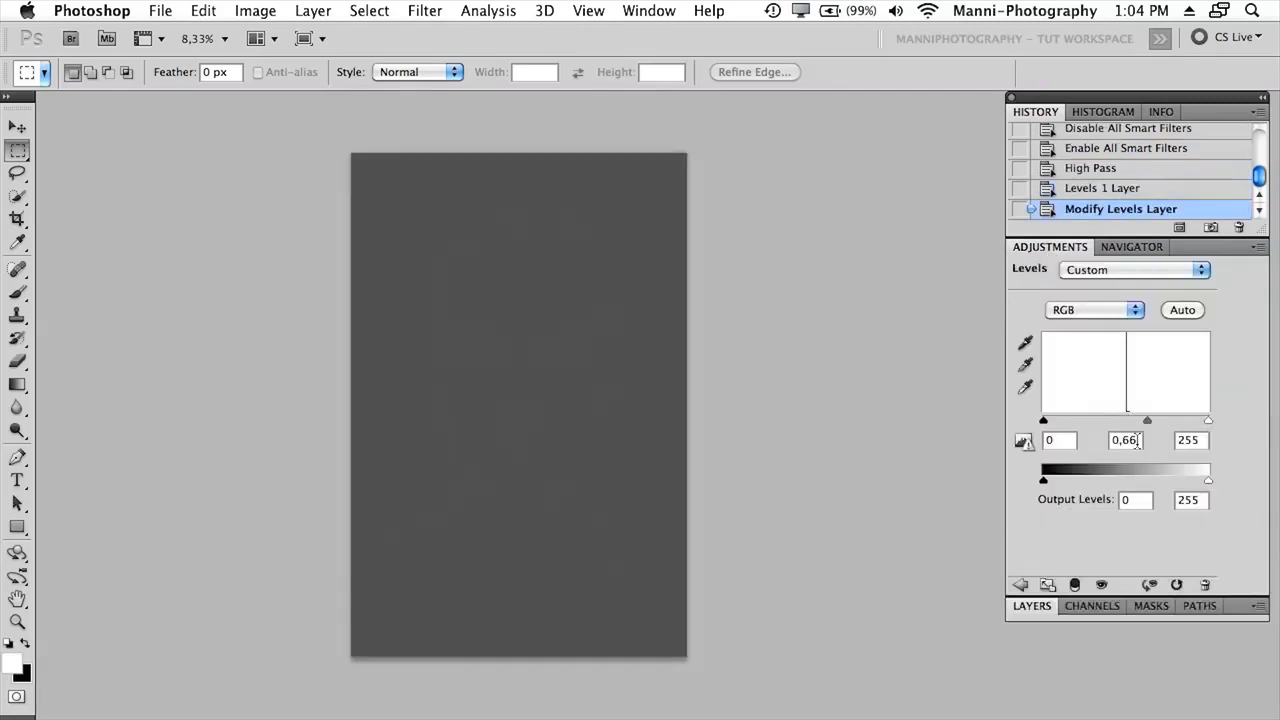
left_click(1020, 584)
Add a Hue/Saturation adjustment layer above the Levels layer with Saturation set to -38.
left_click(1066, 350)
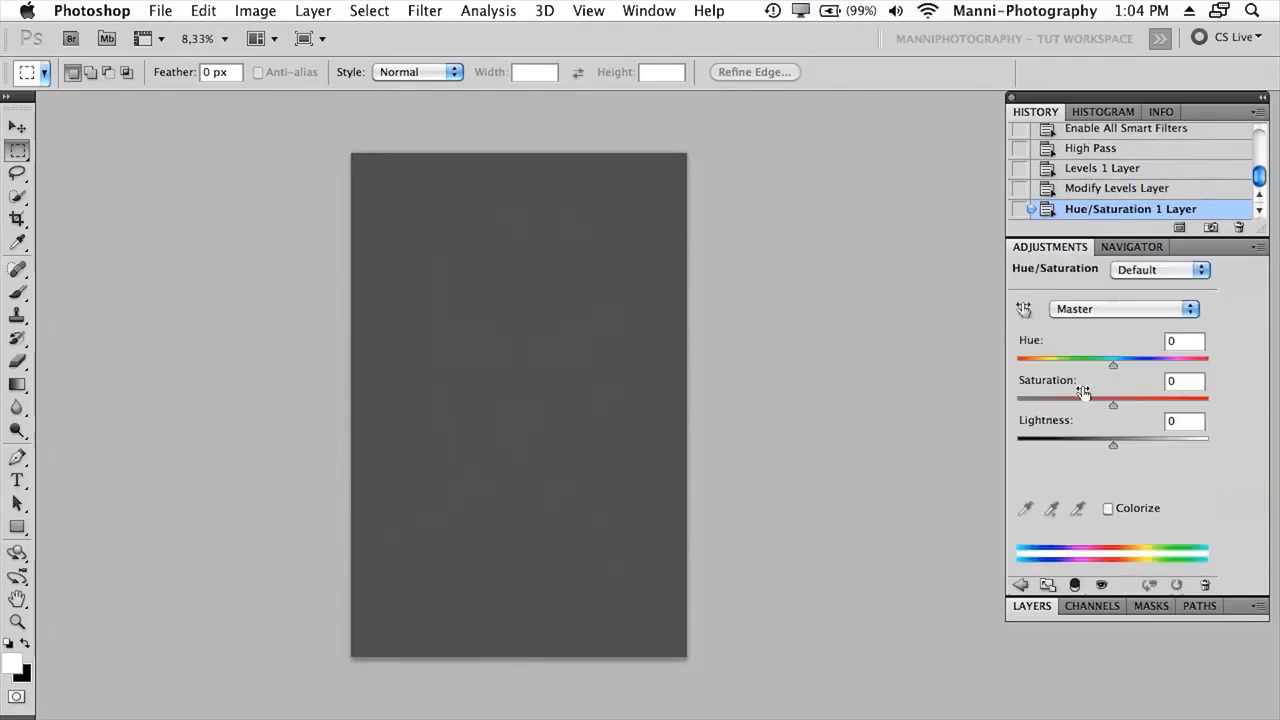
left_click_drag(1112, 403, 1076, 404)
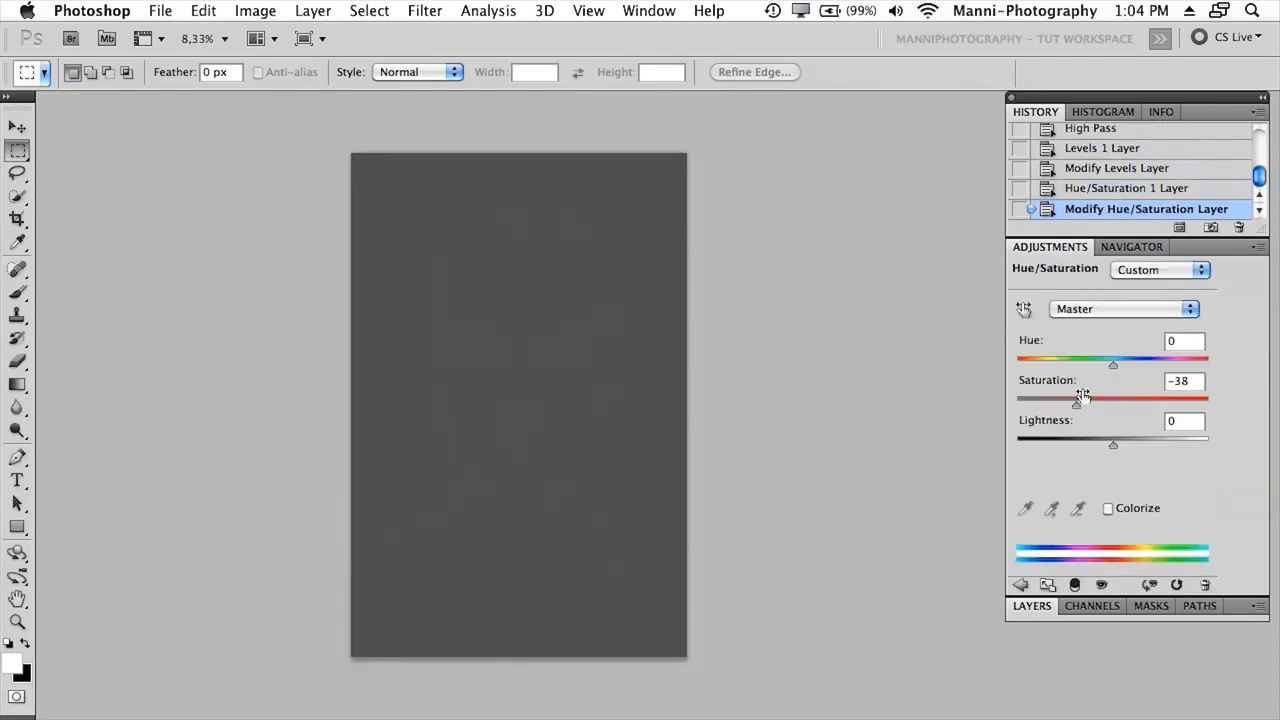
left_click(1020, 584)
left_click(1043, 605)
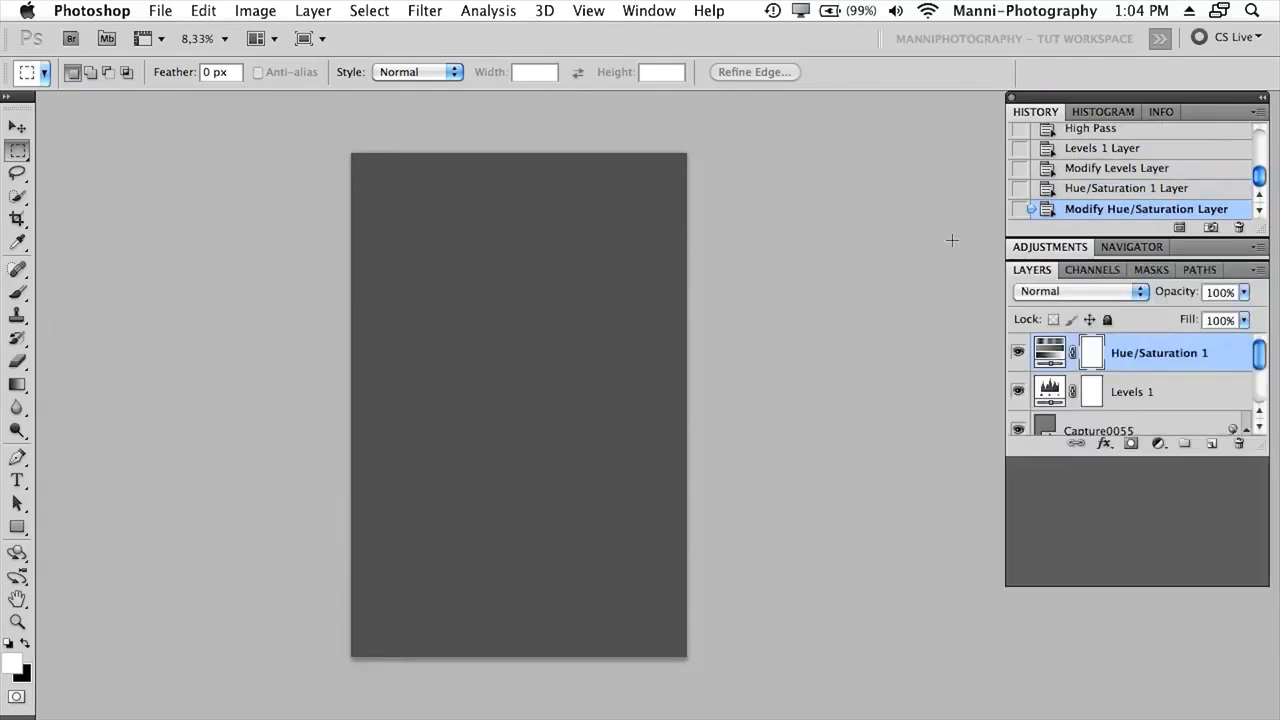
Enlarge the layer list and disable Capture0055's High Pass and Gaussian Blur smart filters individually.
left_click_drag(1268, 586, 1277, 636)
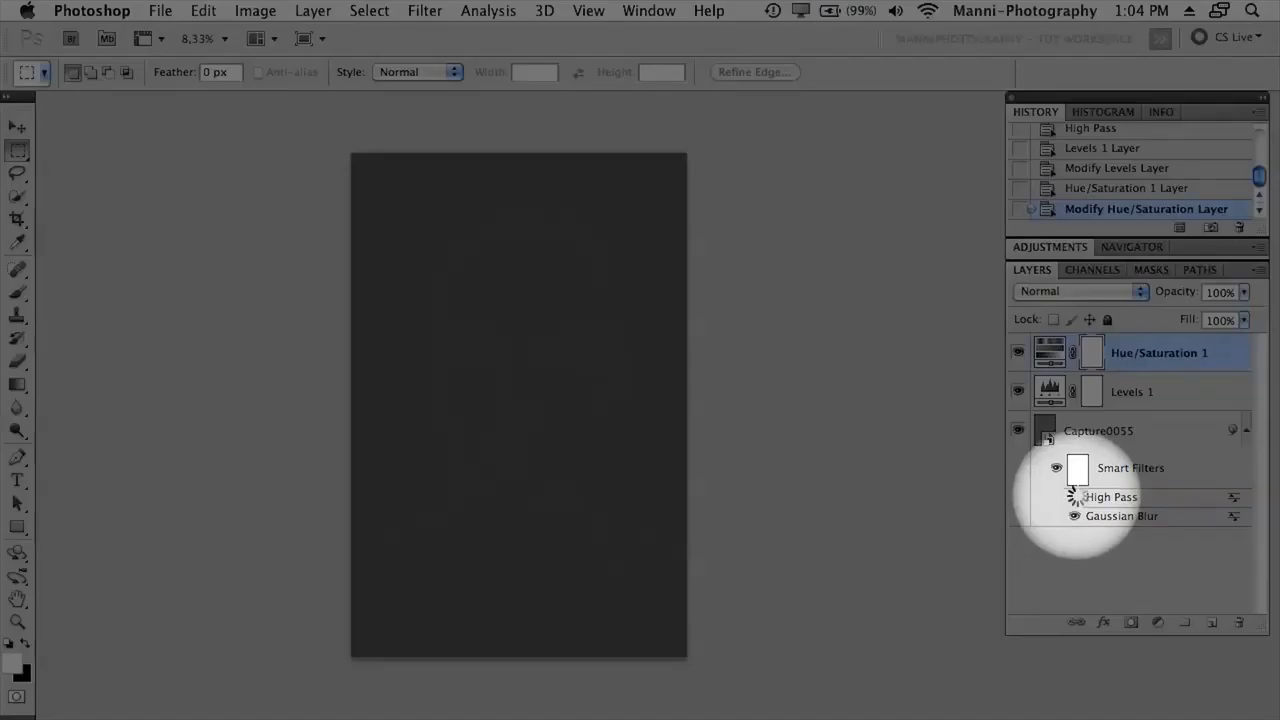
left_click(1074, 497)
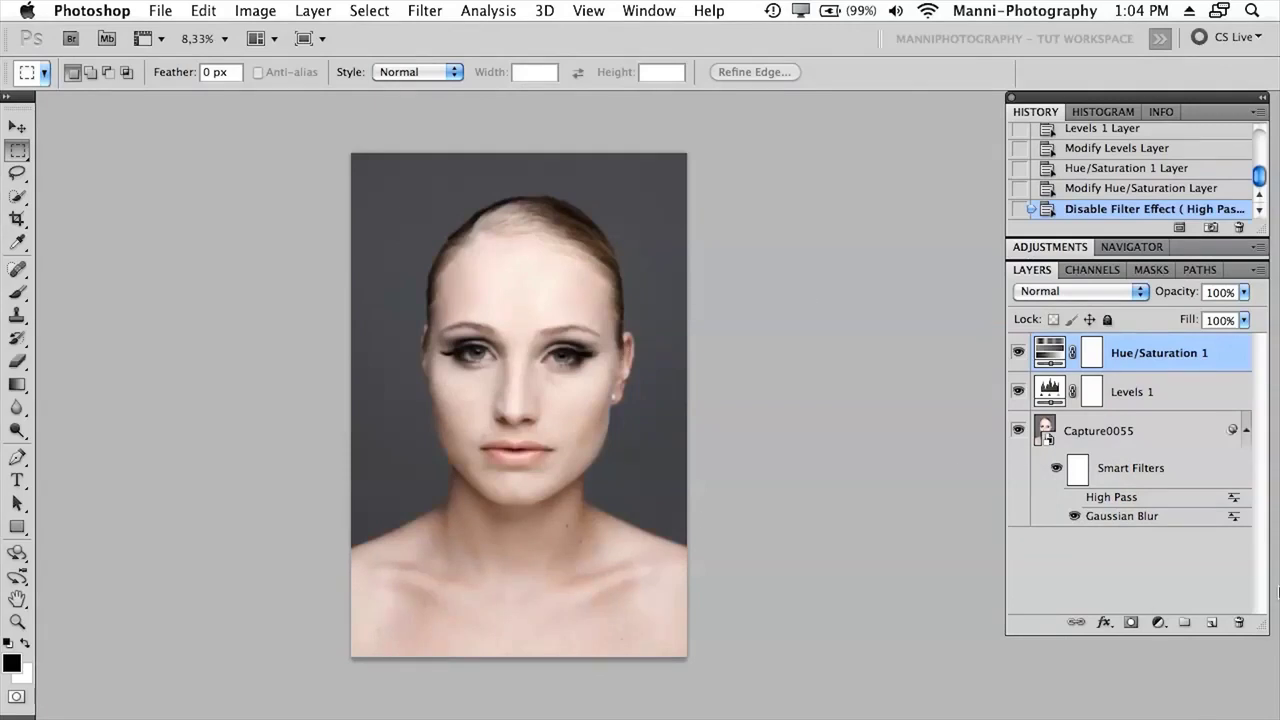
left_click(1074, 516)
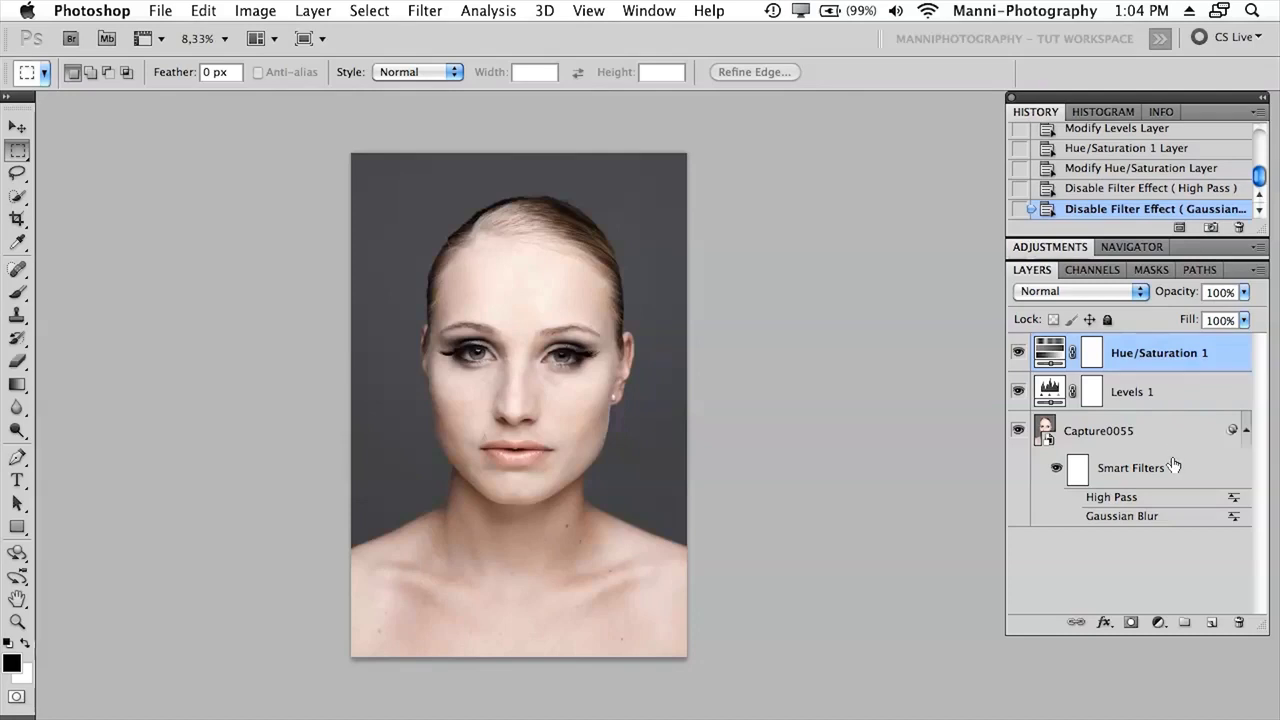
Rasterize the Capture0055 smart object into a regular pixel layer.
left_click(1207, 444)
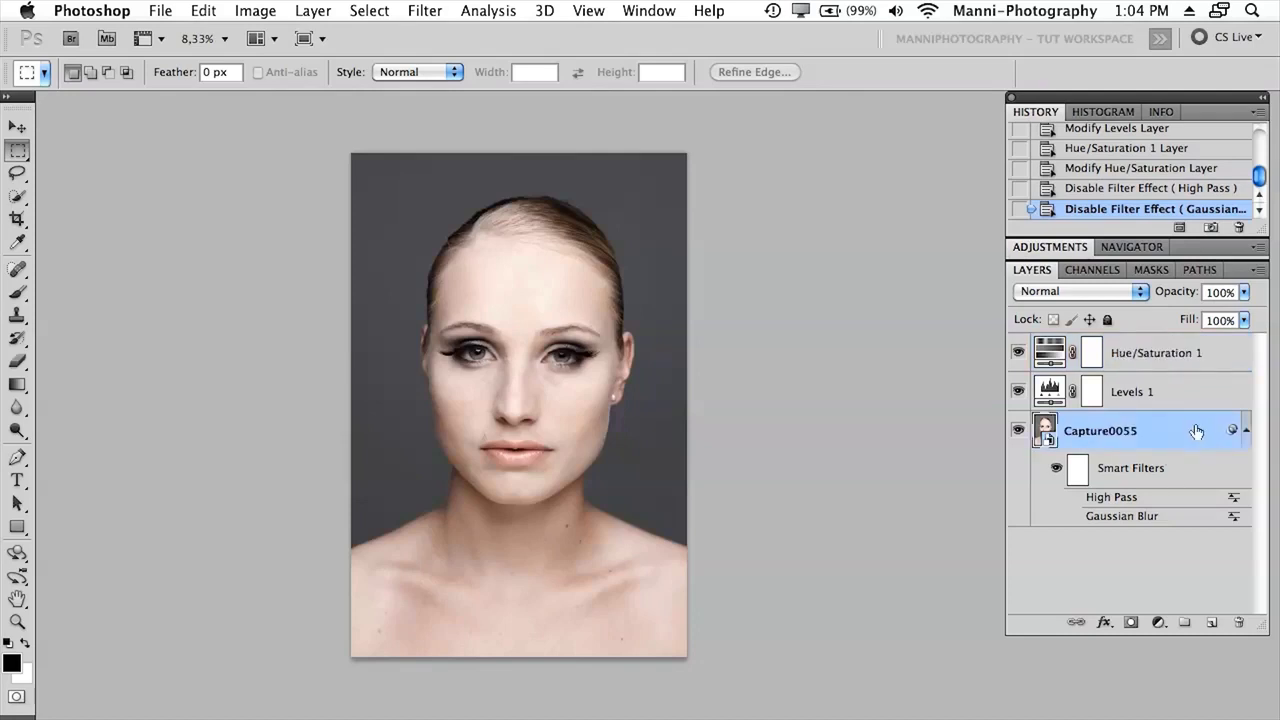
right_click(1178, 444)
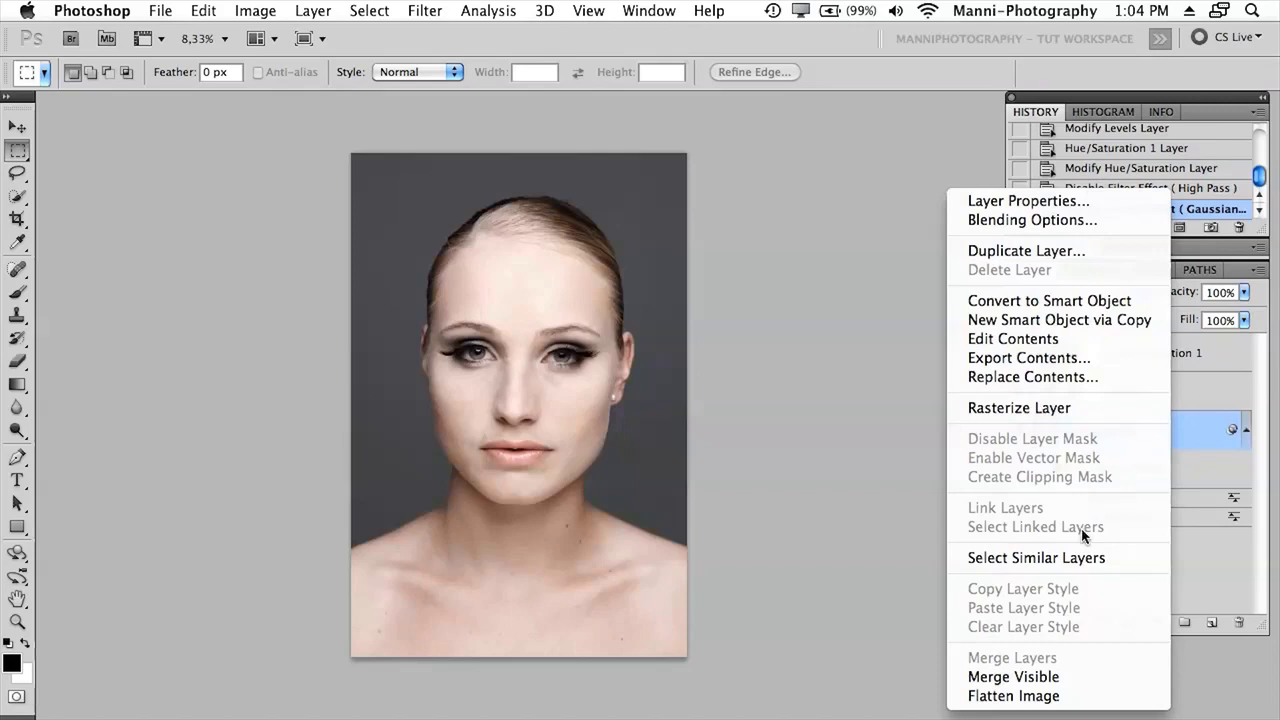
left_click(1075, 407)
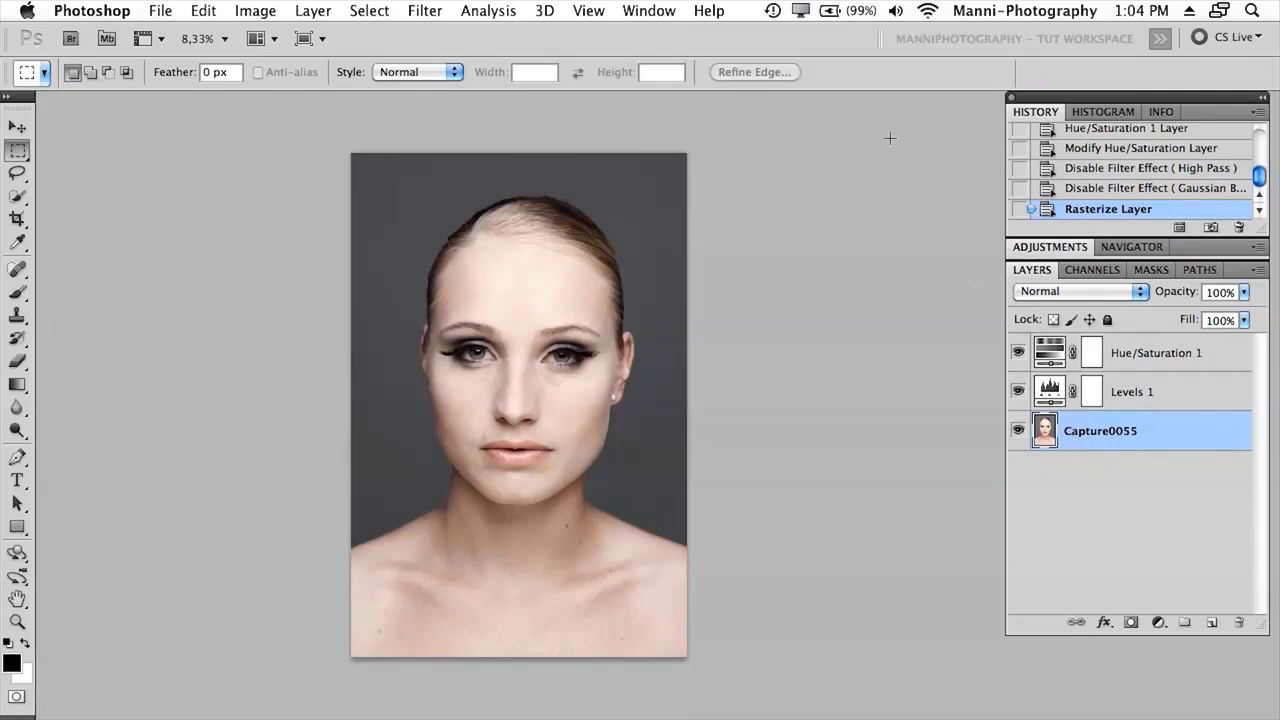
Convert the rasterized Capture0055 layer for smart filters, making it a smart object again.
left_click(382, 10)
mouse_move(421, 9)
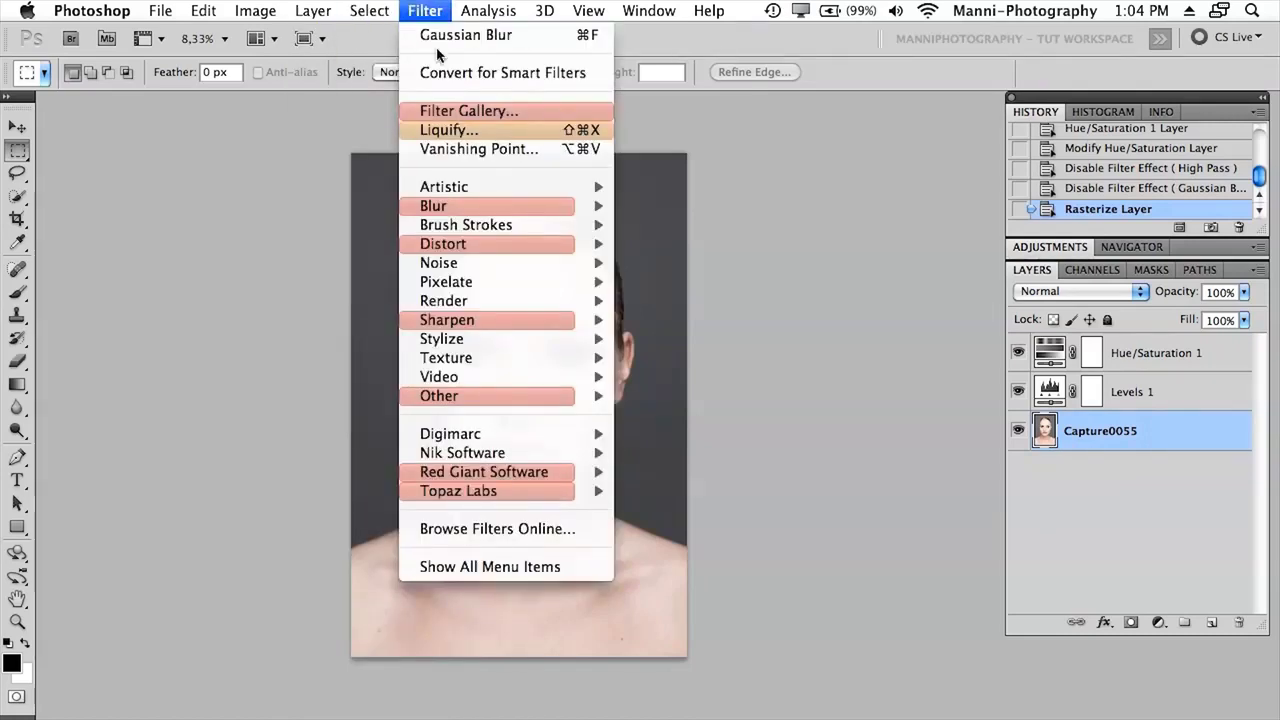
left_click(557, 74)
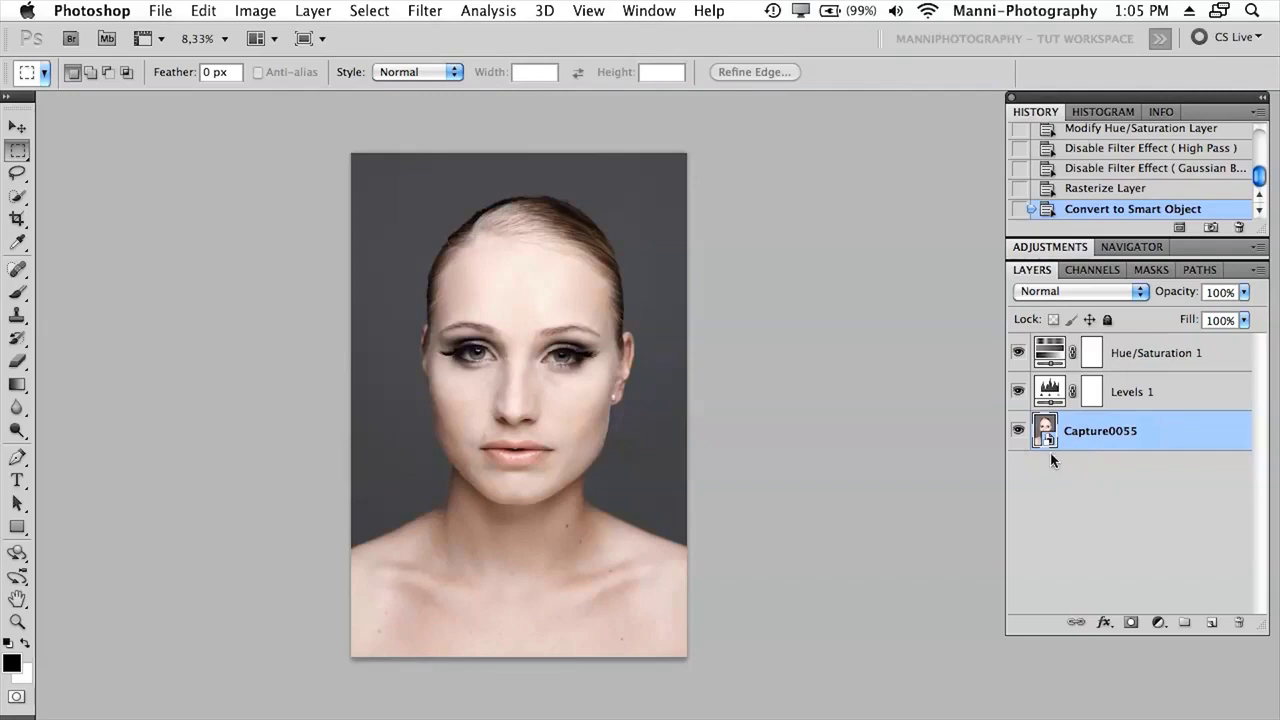